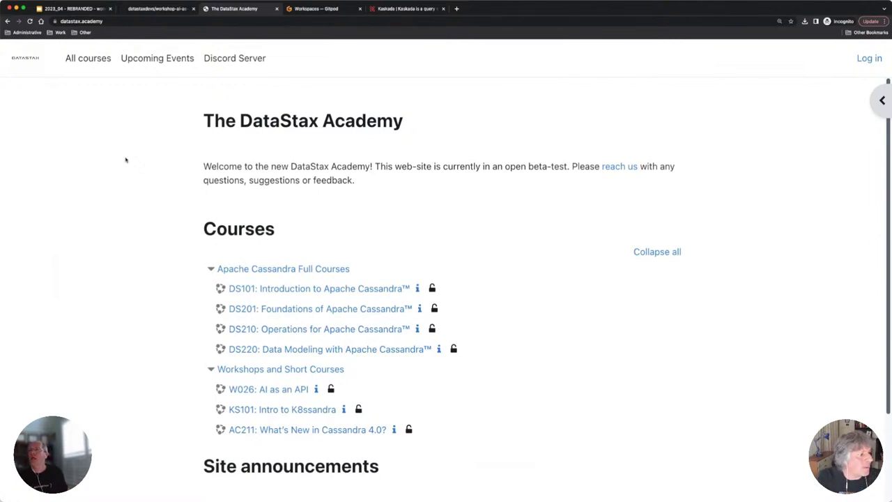
Log in to the DataStax Academy site by entering the account password for the prefilled username
{"action": "key", "text": "ctrl+super+f"}
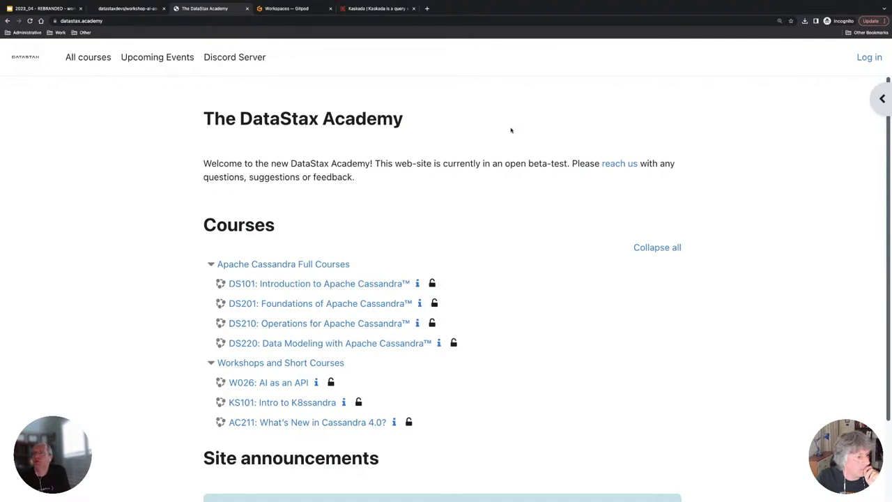
{"action": "left_click", "coordinate": [864, 58]}
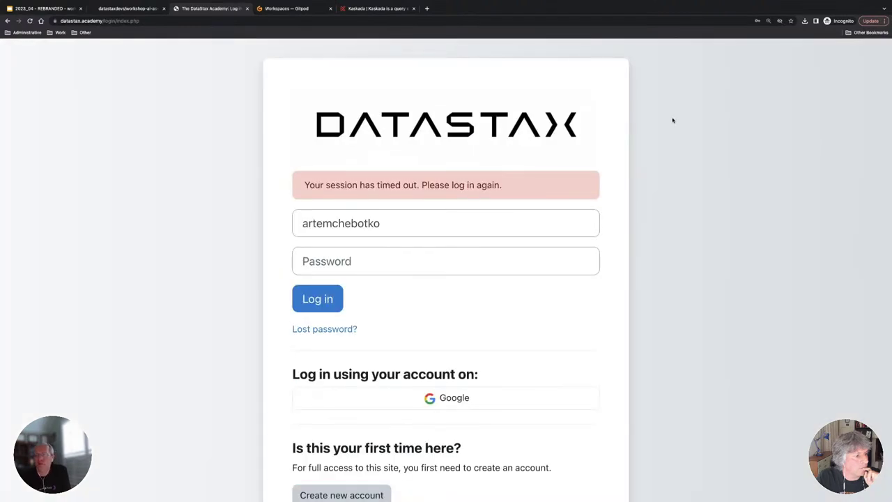
{"action": "scroll", "coordinate": [639, 191], "scroll_direction": "down", "scroll_amount": 3}
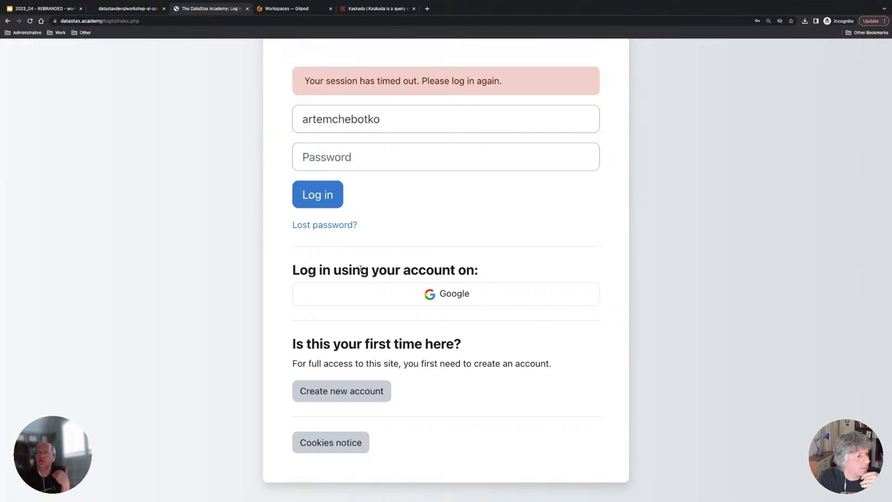
{"action": "scroll", "coordinate": [421, 285], "scroll_direction": "up", "scroll_amount": 3}
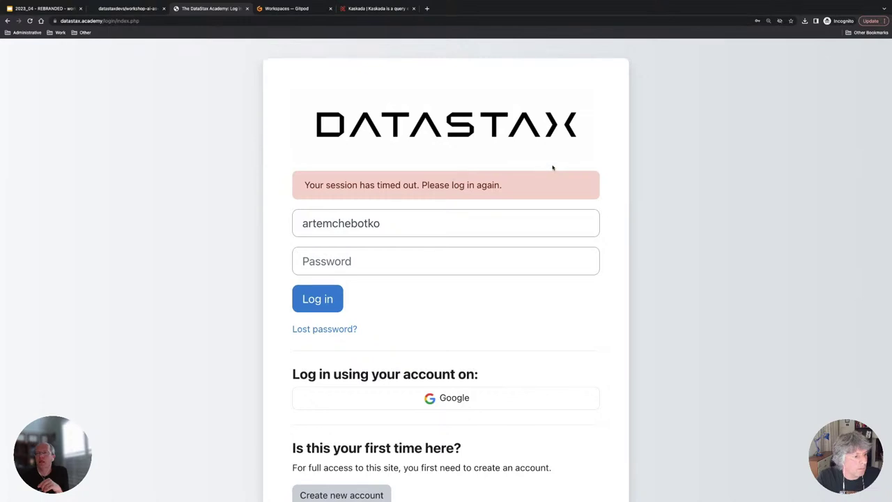
{"action": "scroll", "coordinate": [593, 231], "scroll_direction": "down", "scroll_amount": 3}
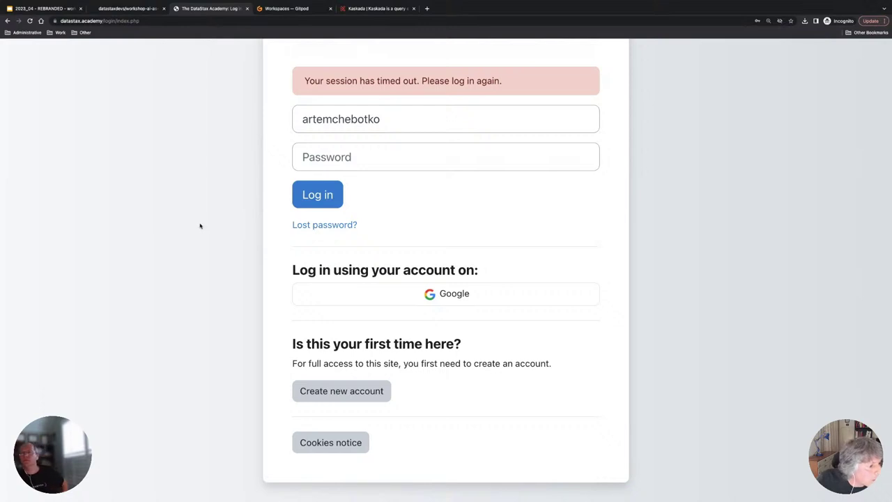
{"action": "left_click", "coordinate": [364, 157]}
{"action": "type", "text": "*********"}
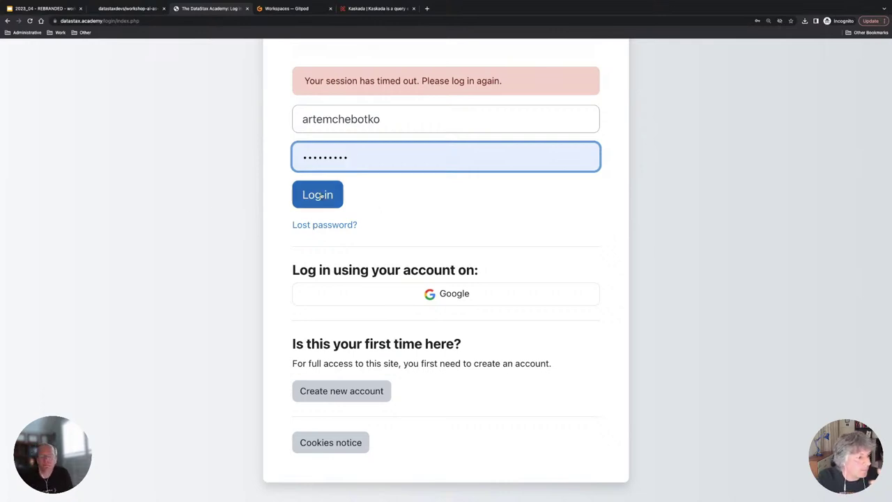
{"action": "left_click", "coordinate": [320, 195]}
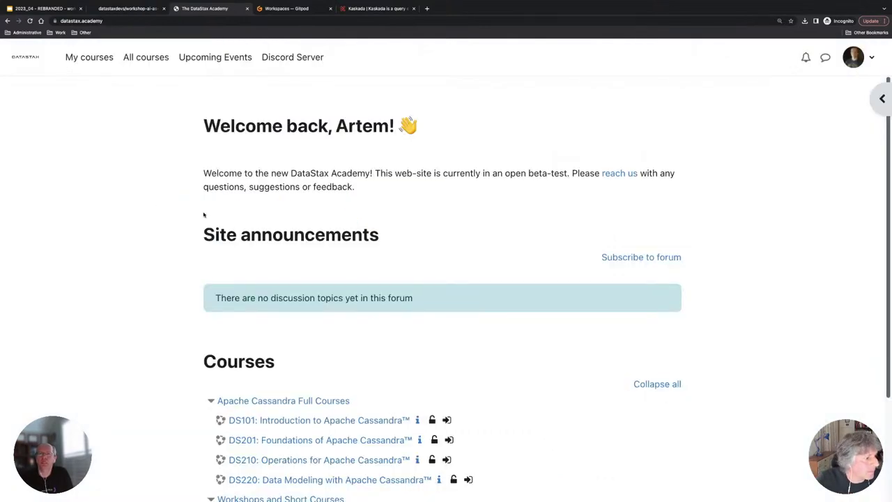
Open the course W026: AI as an API from Workshops and Short Courses in the list of all courses
{"action": "left_click", "coordinate": [145, 57]}
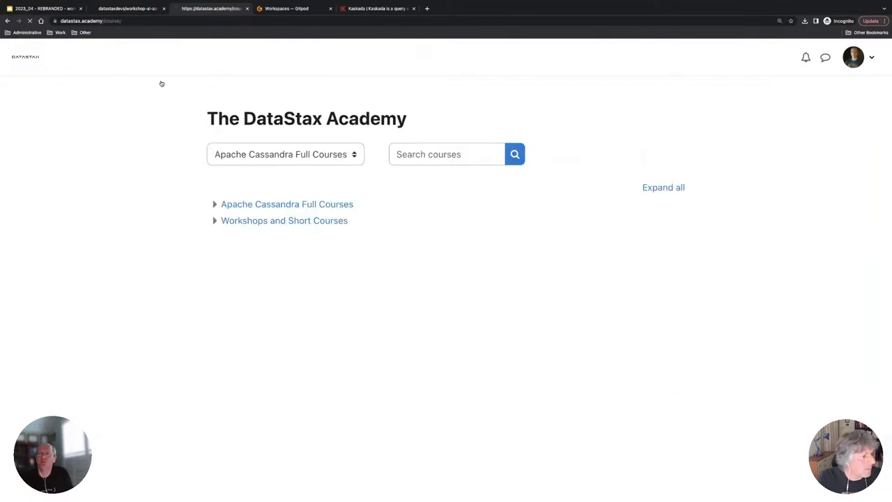
{"action": "left_click", "coordinate": [144, 60]}
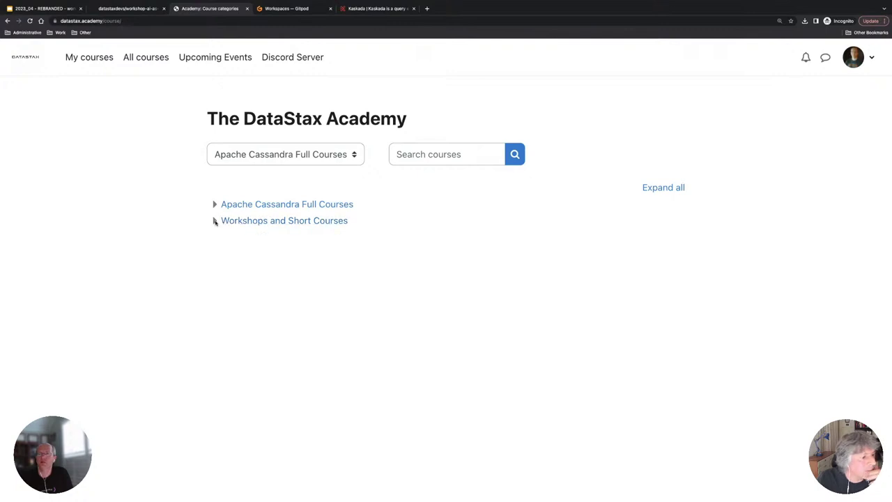
{"action": "left_click", "coordinate": [215, 221]}
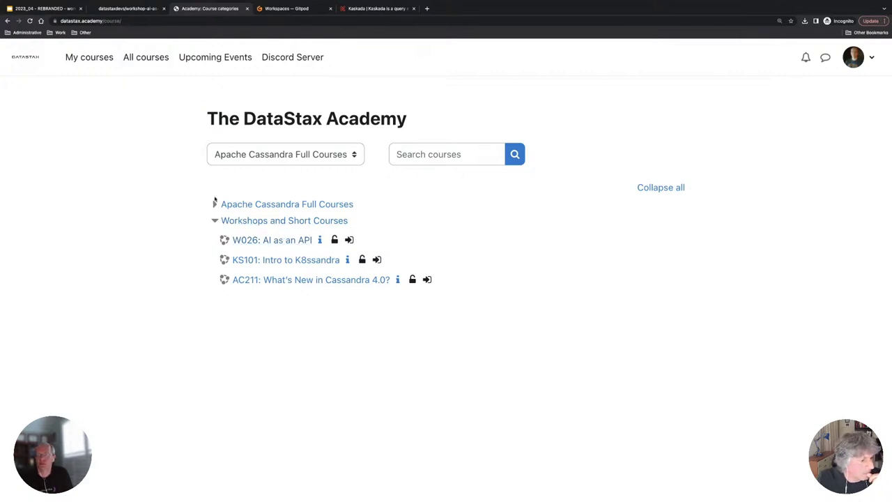
{"action": "left_click", "coordinate": [265, 241]}
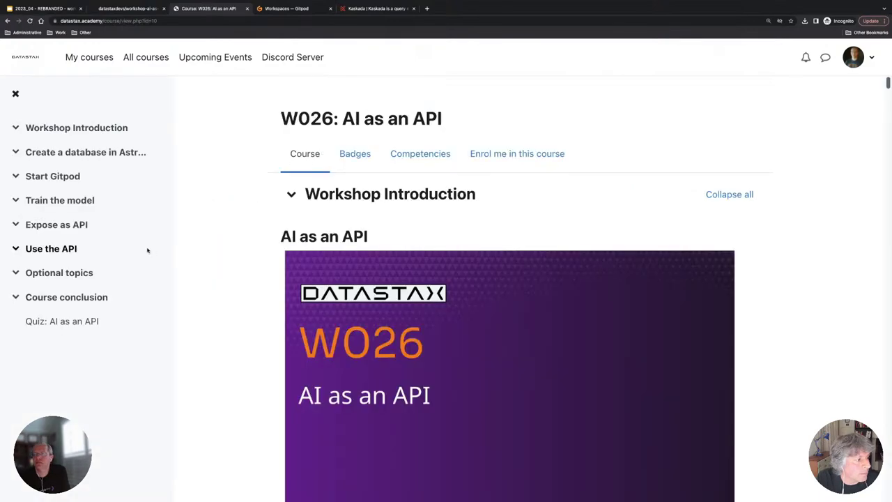
Skim the W026 course page from the workshop introduction down through its content and return to its beginning
{"action": "scroll", "coordinate": [212, 269], "scroll_direction": "down", "scroll_amount": 5}
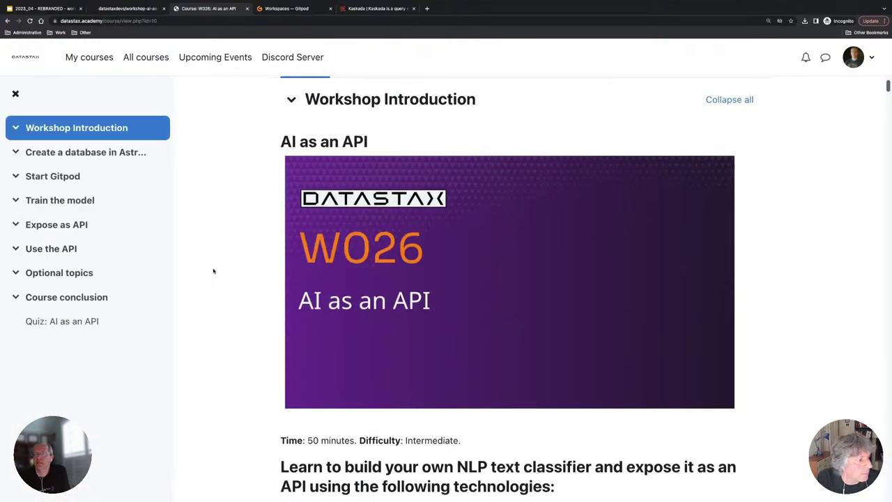
{"action": "scroll", "coordinate": [213, 271], "scroll_direction": "down", "scroll_amount": 6}
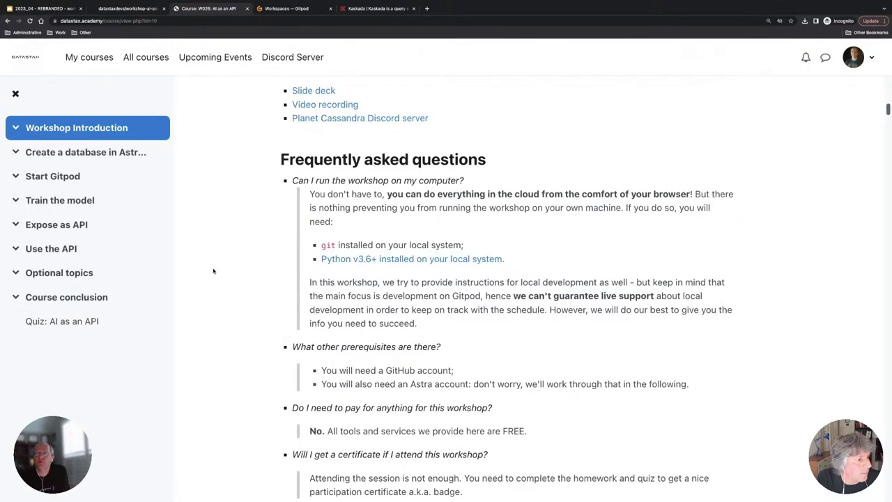
{"action": "scroll", "coordinate": [213, 271], "scroll_direction": "down", "scroll_amount": 15}
{"action": "scroll", "coordinate": [237, 196], "scroll_direction": "up", "scroll_amount": 20}
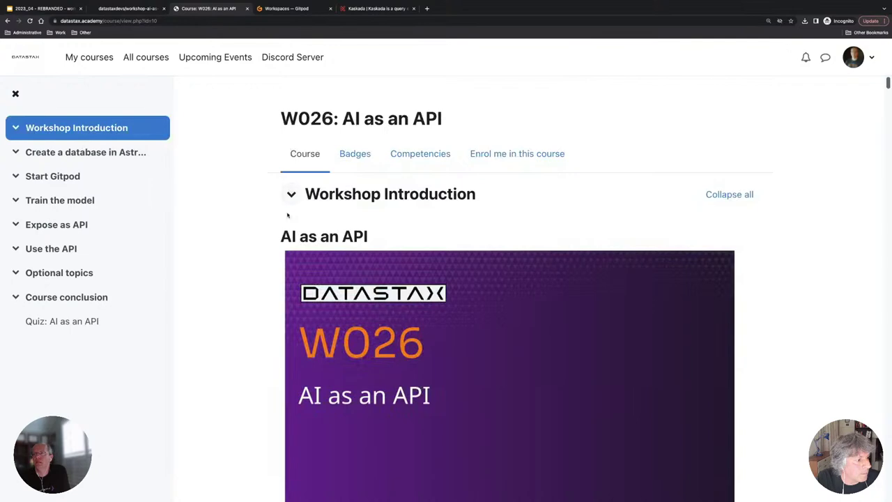
View the W026 enrolment options, checking the course description, prerequisites and student self-enrolment section
{"action": "left_click", "coordinate": [528, 154]}
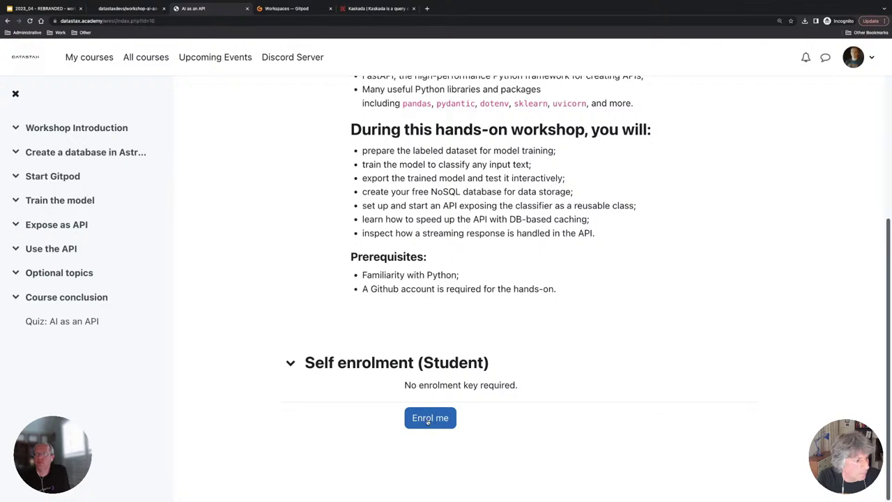
{"action": "scroll", "coordinate": [538, 298], "scroll_direction": "up", "scroll_amount": 5}
{"action": "scroll", "coordinate": [530, 349], "scroll_direction": "down", "scroll_amount": 4}
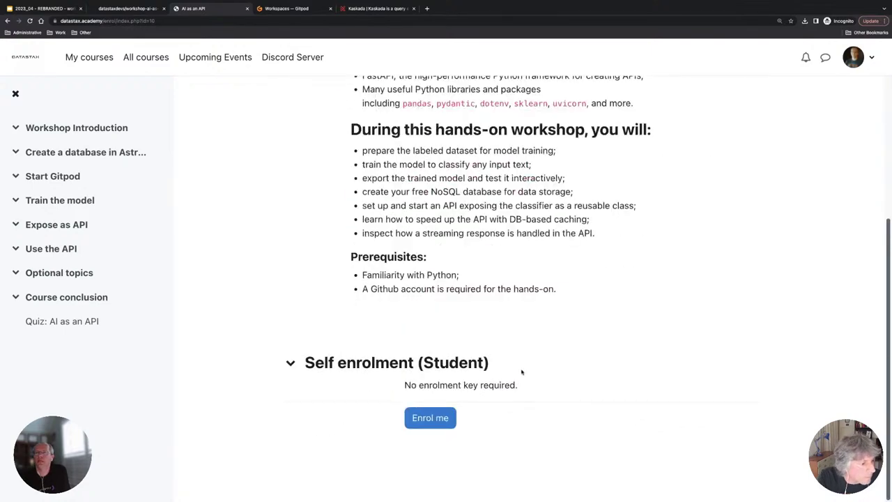
{"action": "scroll", "coordinate": [522, 370], "scroll_direction": "up", "scroll_amount": 4}
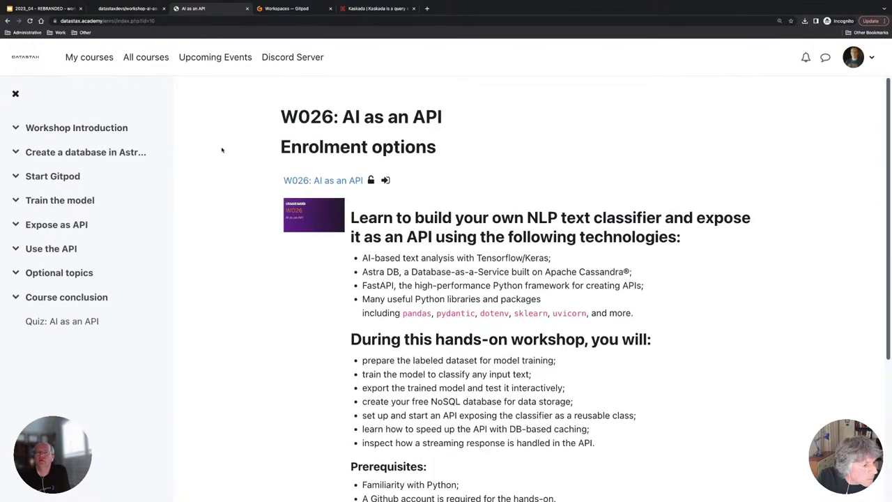
Reopen W026: AI as an API through the Workshops and Short Courses category and self-enrol in it as a student
{"action": "left_click", "coordinate": [129, 59]}
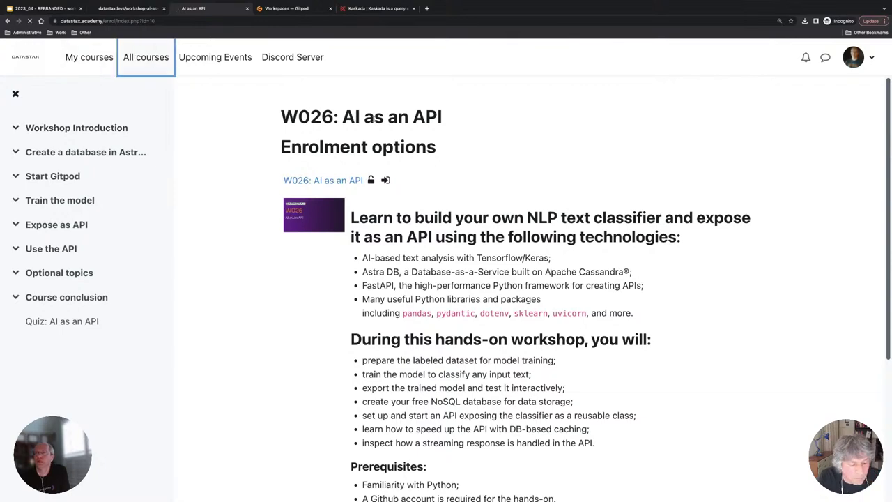
{"action": "left_click", "coordinate": [271, 220]}
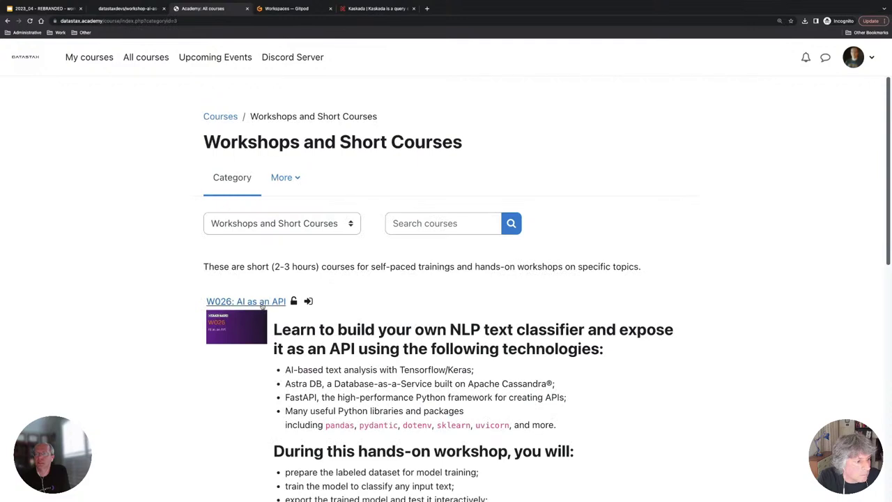
{"action": "left_click", "coordinate": [264, 302]}
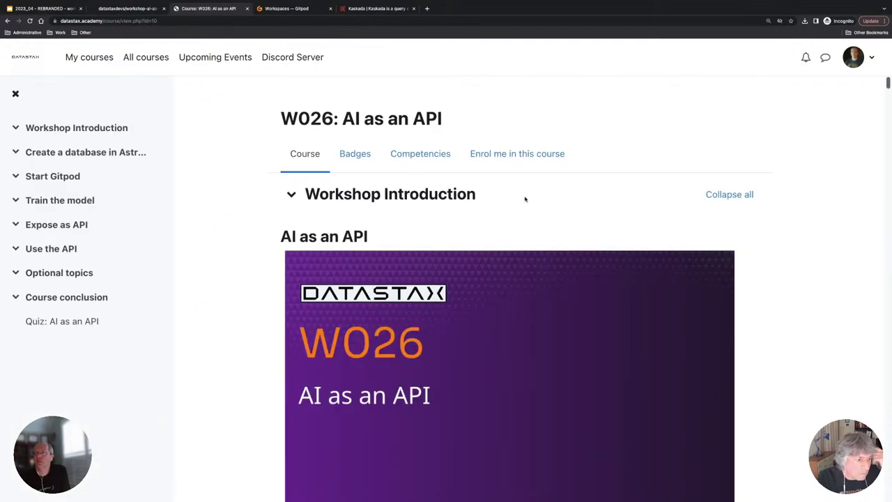
{"action": "left_click", "coordinate": [532, 154]}
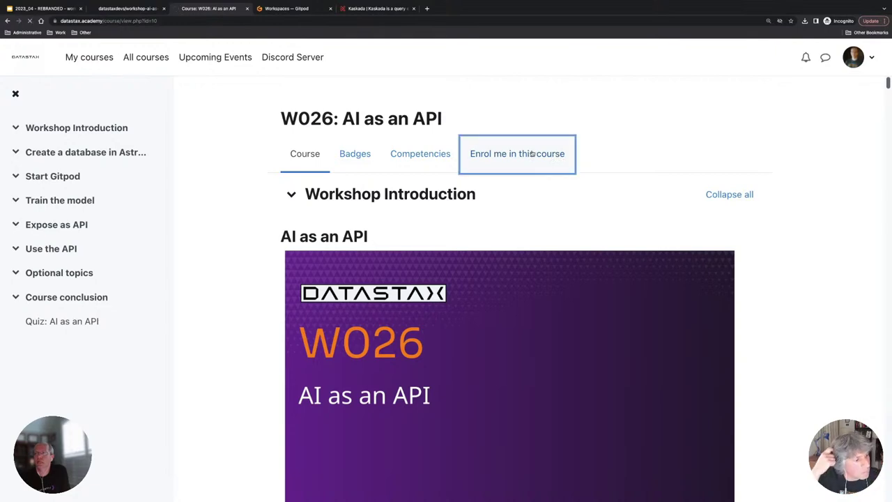
{"action": "scroll", "coordinate": [532, 149], "scroll_direction": "down", "scroll_amount": 5}
{"action": "left_click", "coordinate": [427, 423]}
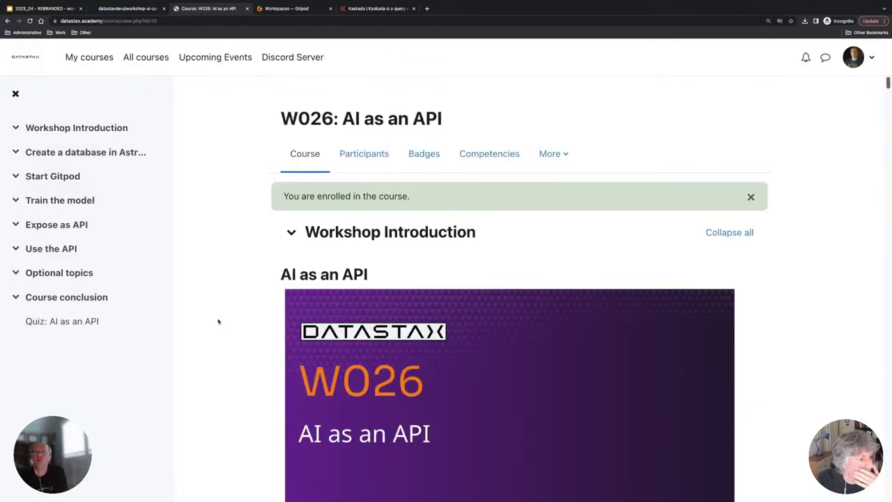
Open W026: AI as an API from the enrolled courses and review its technologies, hands-on objectives and course resources
{"action": "left_click", "coordinate": [95, 61]}
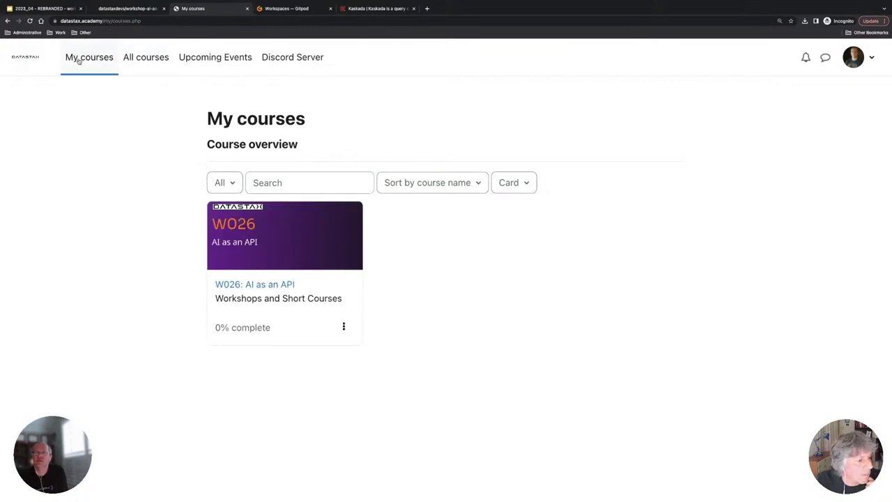
{"action": "left_click", "coordinate": [265, 284]}
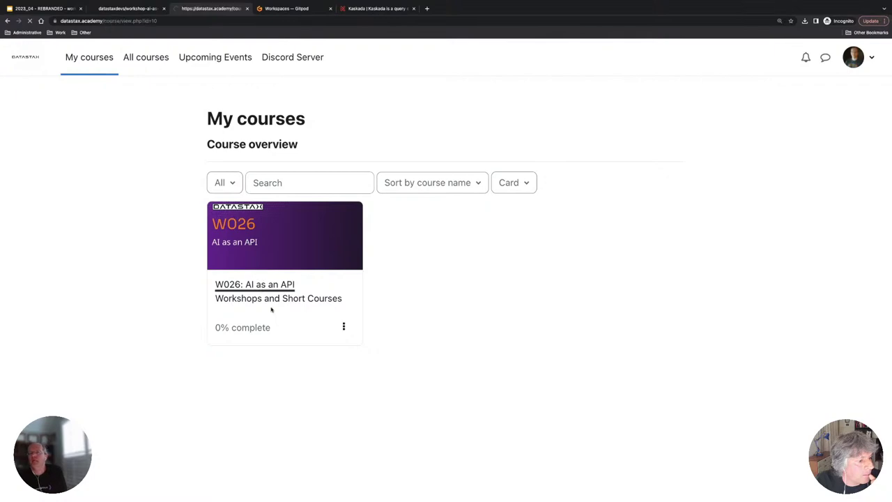
{"action": "scroll", "coordinate": [219, 298], "scroll_direction": "down", "scroll_amount": 2}
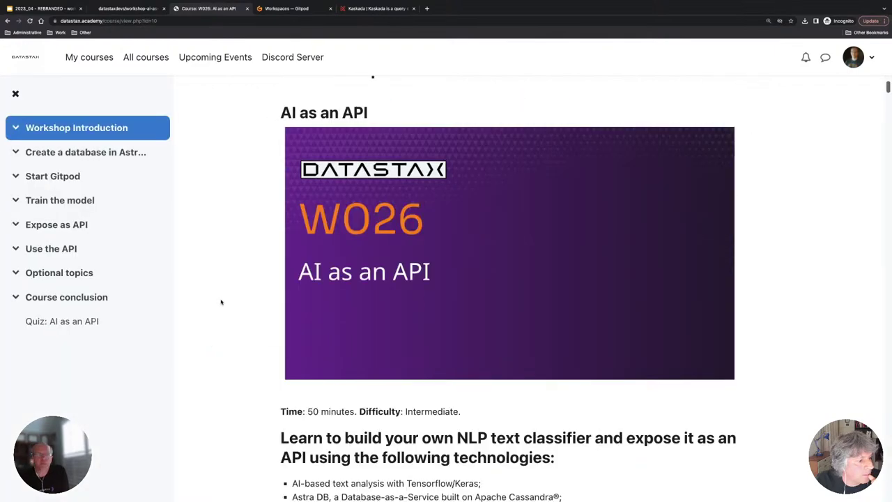
{"action": "scroll", "coordinate": [221, 302], "scroll_direction": "down", "scroll_amount": 4}
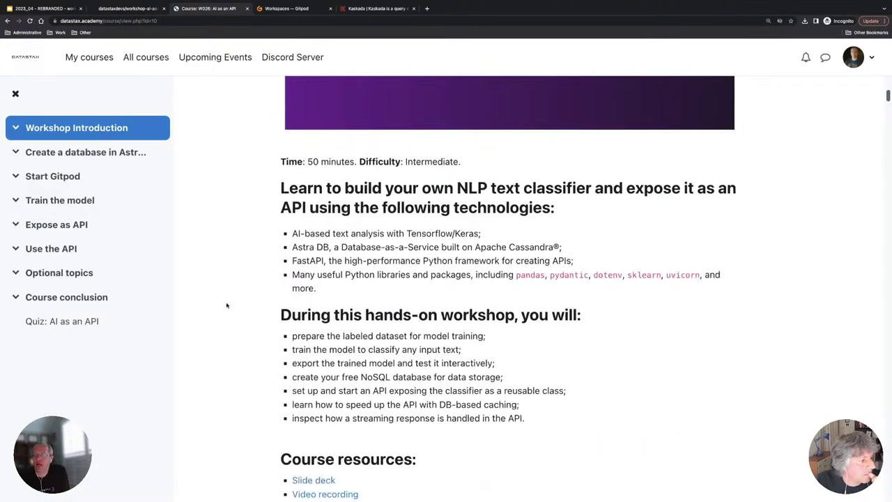
{"action": "scroll", "coordinate": [227, 305], "scroll_direction": "down", "scroll_amount": 3}
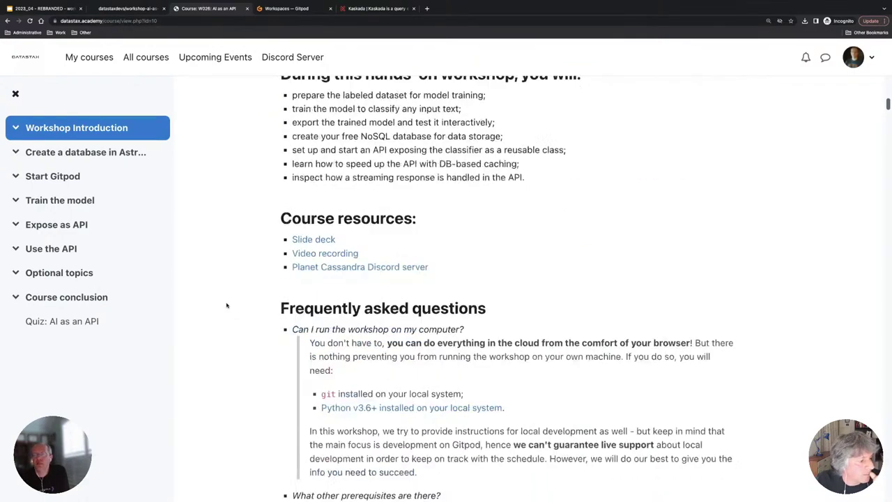
{"action": "scroll", "coordinate": [227, 306], "scroll_direction": "up", "scroll_amount": 4}
{"action": "scroll", "coordinate": [225, 306], "scroll_direction": "down", "scroll_amount": 8}
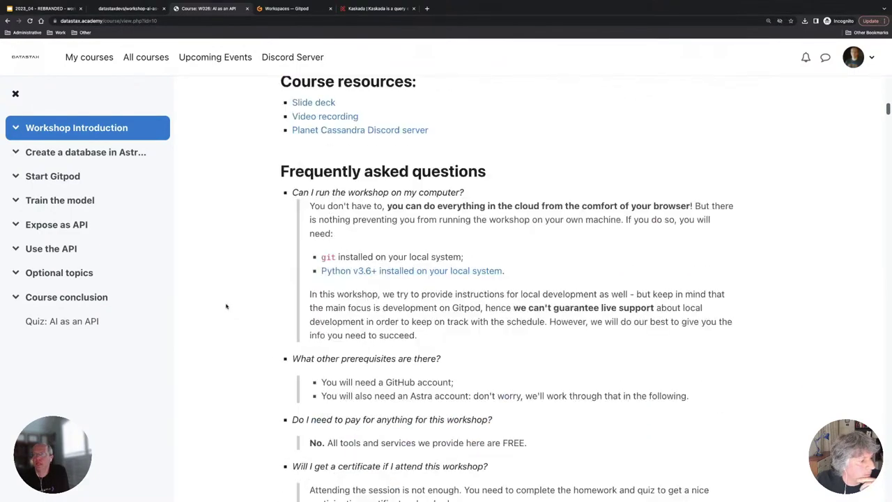
Read the workshop's frequently asked questions, covering local setup, prerequisites, cost and certificate, and the credits and acknowledgements
{"action": "scroll", "coordinate": [225, 306], "scroll_direction": "up", "scroll_amount": 2}
{"action": "scroll", "coordinate": [225, 306], "scroll_direction": "down", "scroll_amount": 3}
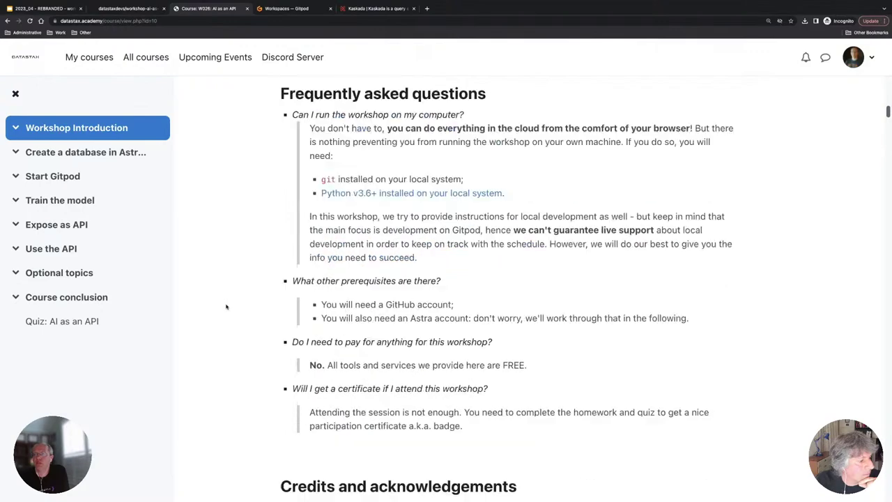
{"action": "scroll", "coordinate": [226, 307], "scroll_direction": "up", "scroll_amount": 2}
{"action": "scroll", "coordinate": [225, 306], "scroll_direction": "up", "scroll_amount": 1}
{"action": "scroll", "coordinate": [226, 306], "scroll_direction": "down", "scroll_amount": 3}
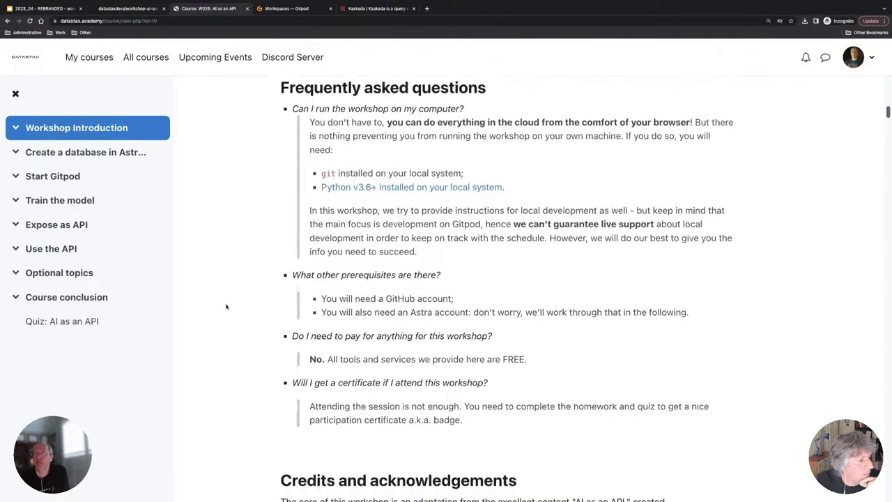
{"action": "scroll", "coordinate": [225, 306], "scroll_direction": "up", "scroll_amount": 3}
{"action": "scroll", "coordinate": [226, 306], "scroll_direction": "up", "scroll_amount": 1}
{"action": "scroll", "coordinate": [226, 306], "scroll_direction": "down", "scroll_amount": 6}
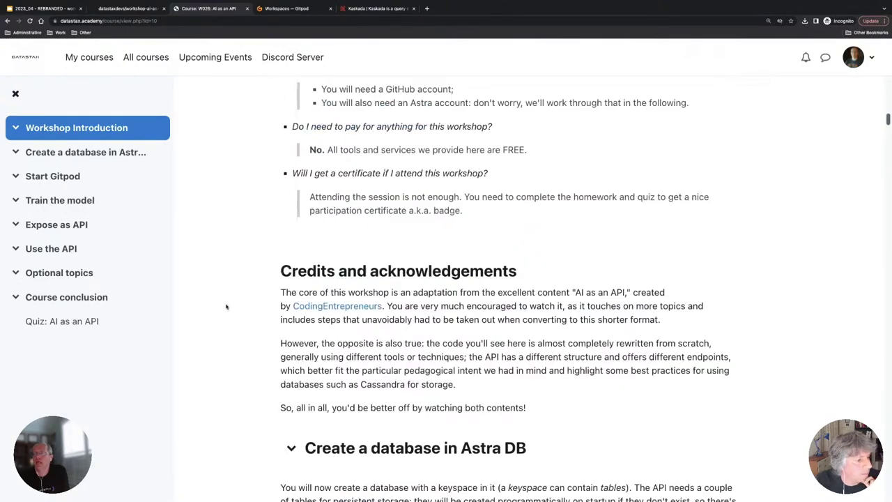
{"action": "scroll", "coordinate": [225, 307], "scroll_direction": "up", "scroll_amount": 1}
Examine the Create a database in Astra DB section for the required cloud provider, database name, keyspace and token role
{"action": "scroll", "coordinate": [226, 307], "scroll_direction": "down", "scroll_amount": 3}
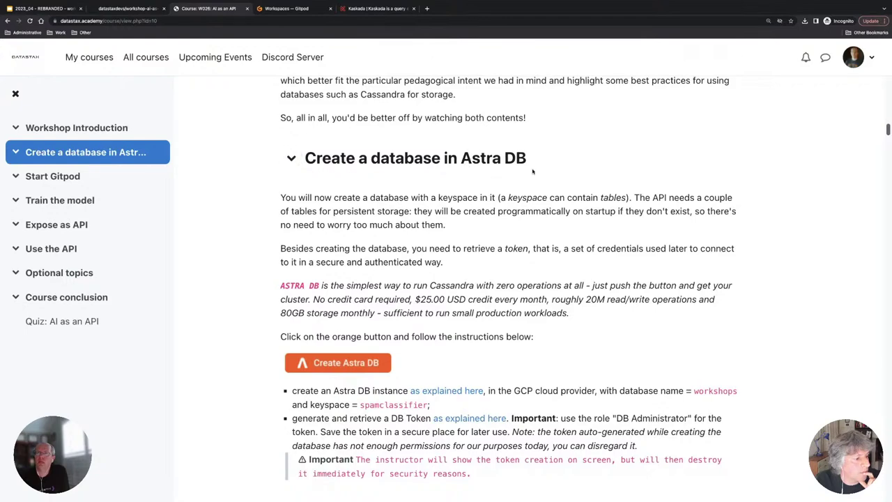
{"action": "scroll", "coordinate": [534, 172], "scroll_direction": "down", "scroll_amount": 1}
{"action": "scroll", "coordinate": [547, 207], "scroll_direction": "down", "scroll_amount": 1}
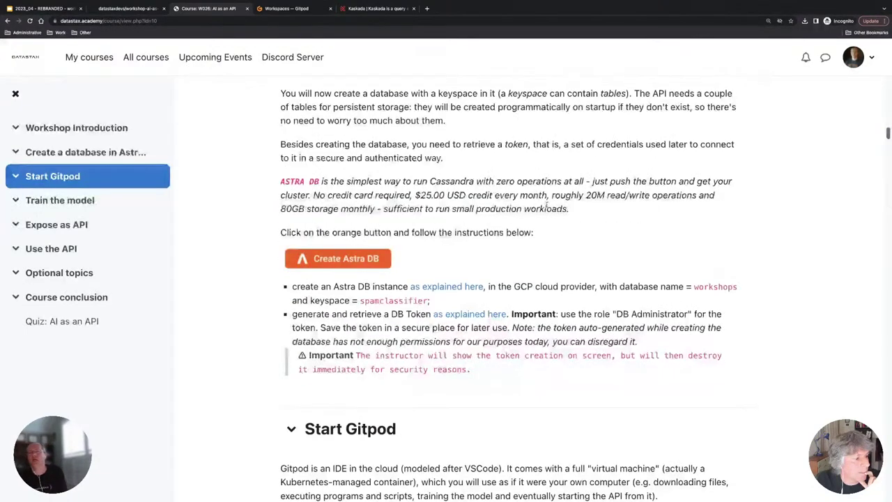
{"action": "scroll", "coordinate": [547, 207], "scroll_direction": "up", "scroll_amount": 1}
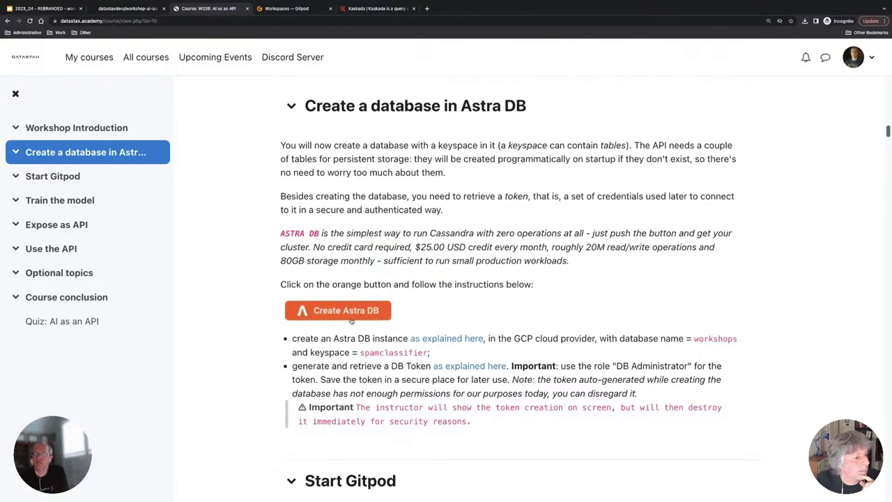
{"action": "scroll", "coordinate": [351, 320], "scroll_direction": "down", "scroll_amount": 1}
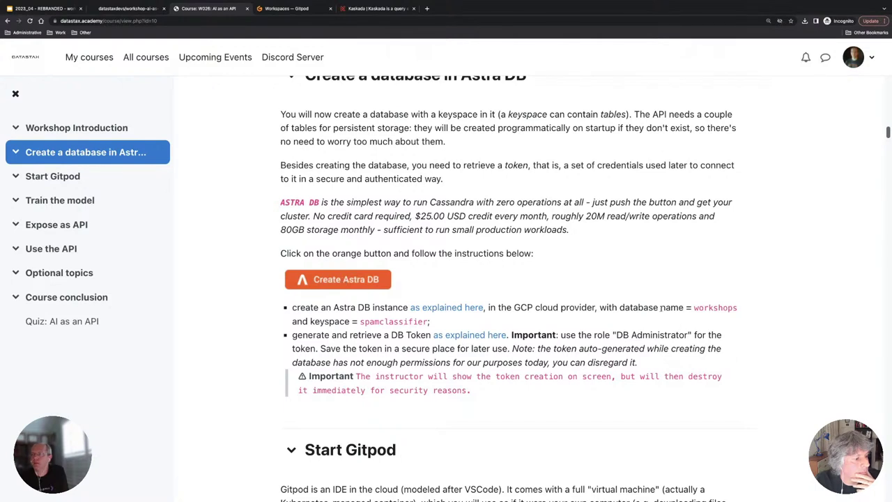
Open the Astra DB registration page from the workshop's database instructions and sign in with Google
{"action": "left_click_drag", "start_coordinate": [694, 307], "coordinate": [738, 310]}
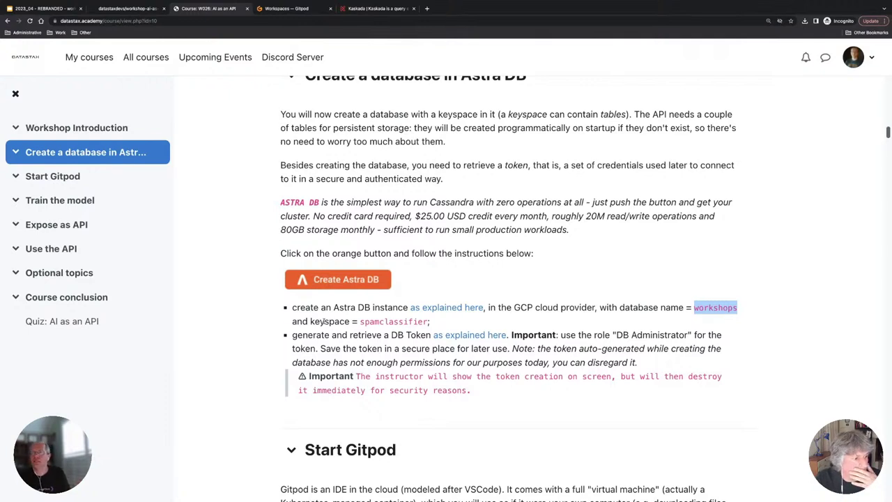
{"action": "left_click", "coordinate": [346, 254]}
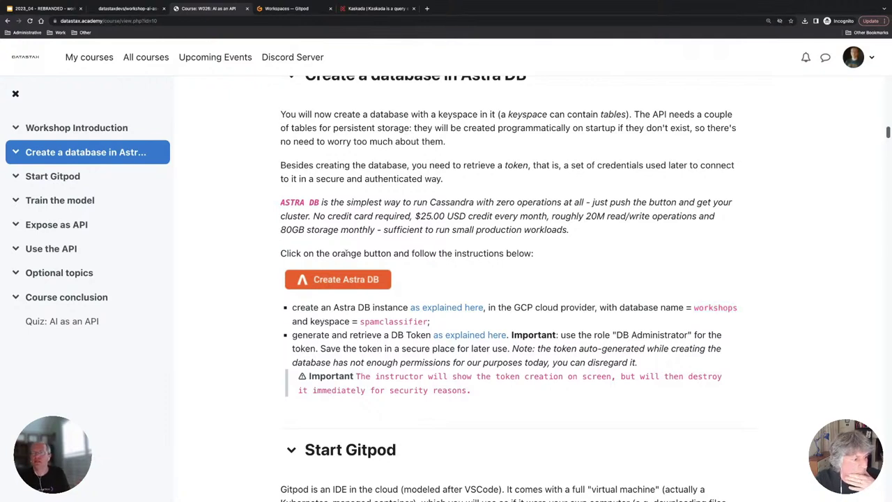
{"action": "left_click", "coordinate": [341, 280]}
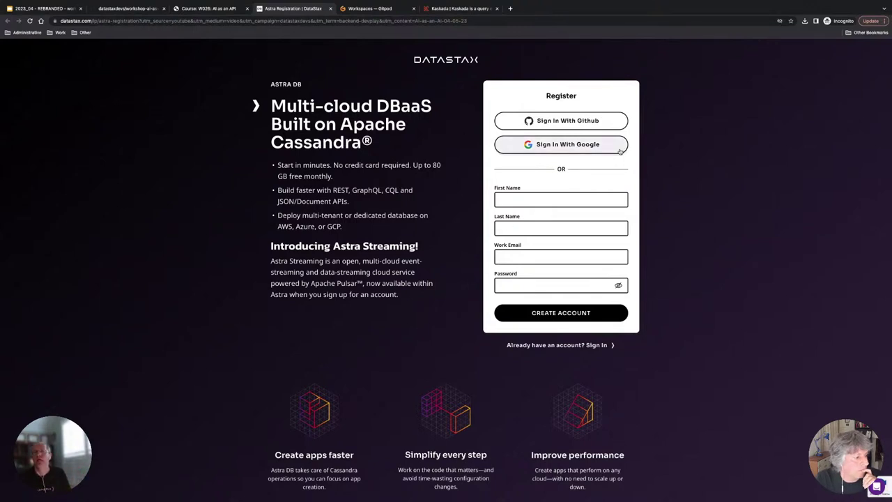
{"action": "left_click", "coordinate": [569, 148]}
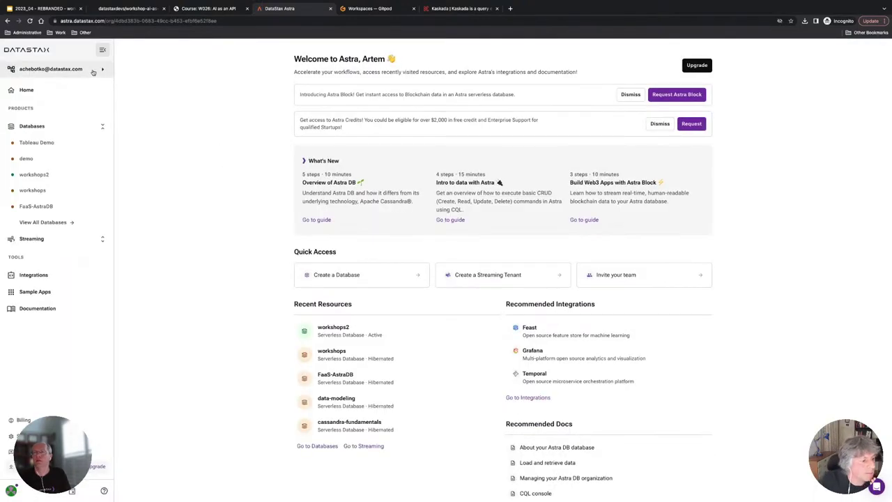
Switch to the DatastaxDevsWorkshops organization, check its databases, and return to its home page
{"action": "left_click", "coordinate": [93, 70]}
{"action": "left_click", "coordinate": [152, 109]}
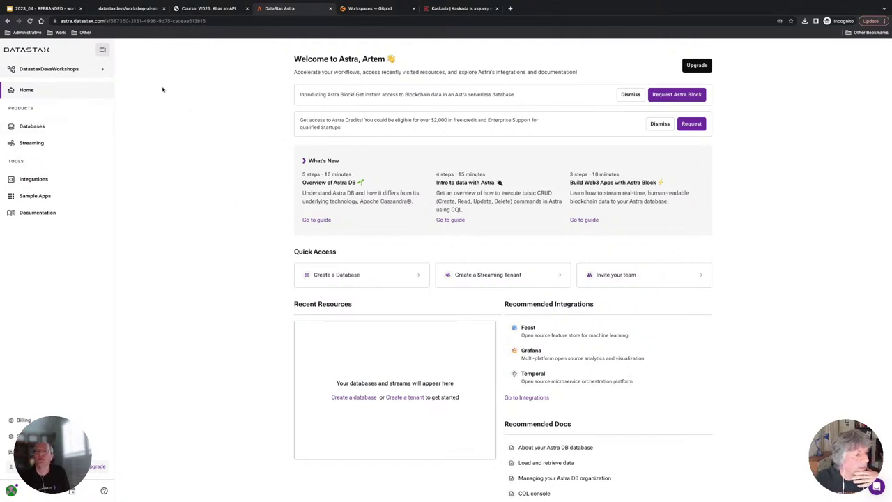
{"action": "left_click", "coordinate": [34, 127]}
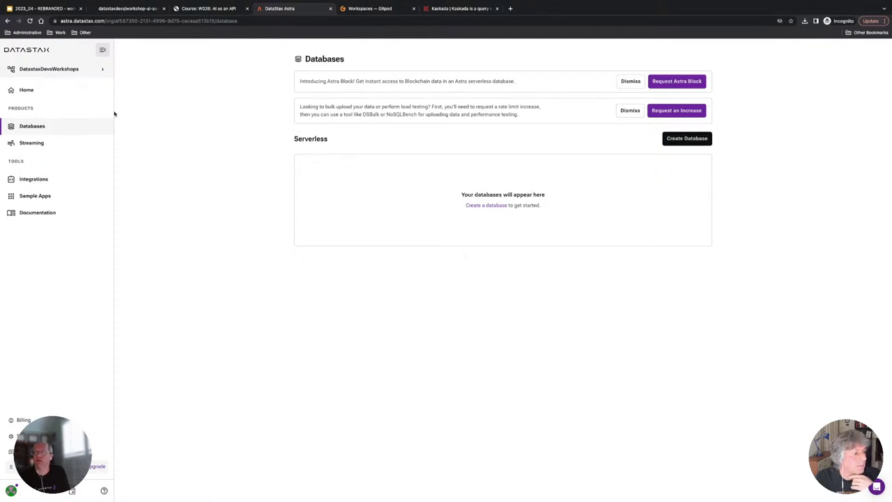
{"action": "left_click", "coordinate": [28, 91]}
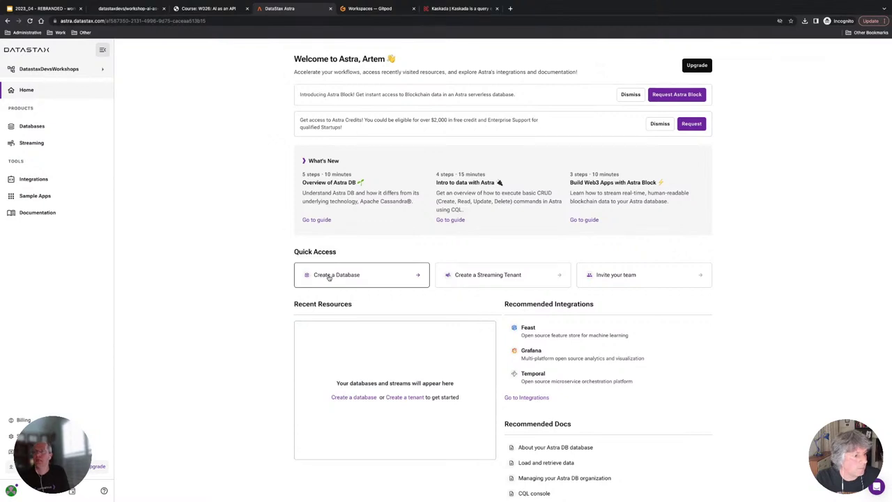
Start creating a serverless database, naming it workshops with the keyspace spamclassifier
{"action": "left_click", "coordinate": [329, 276]}
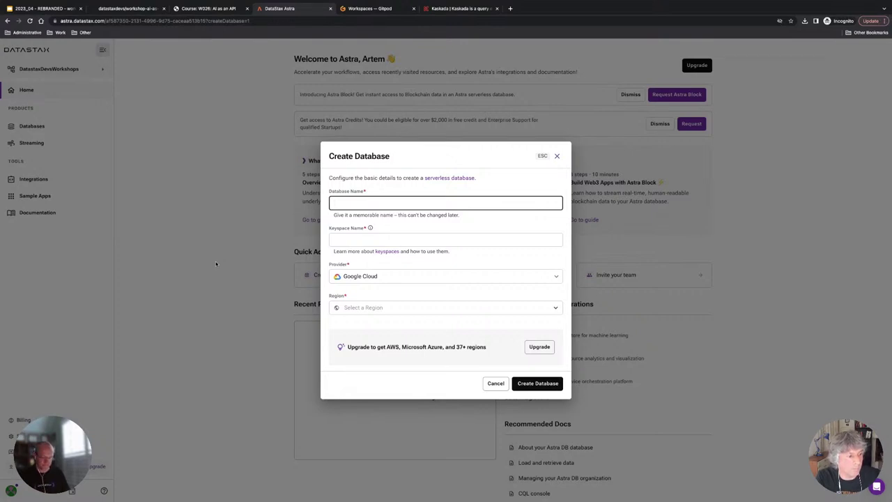
{"action": "type", "text": "w"}
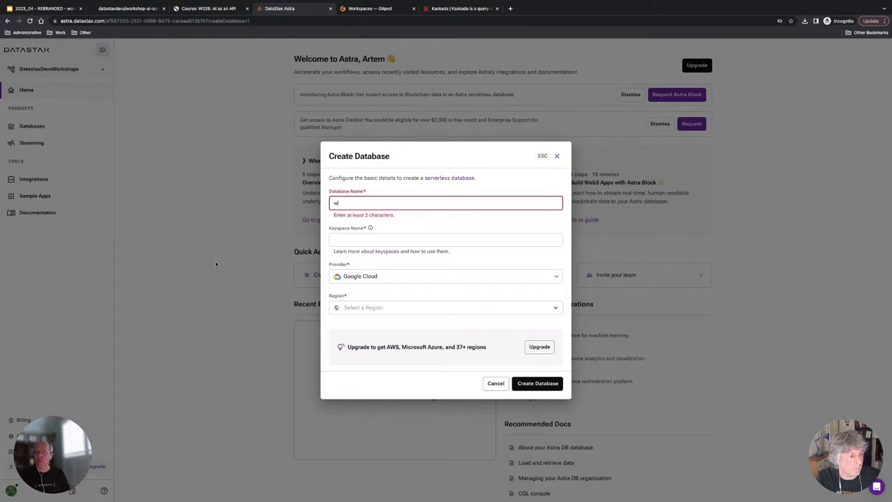
{"action": "type", "text": "orkshops"}
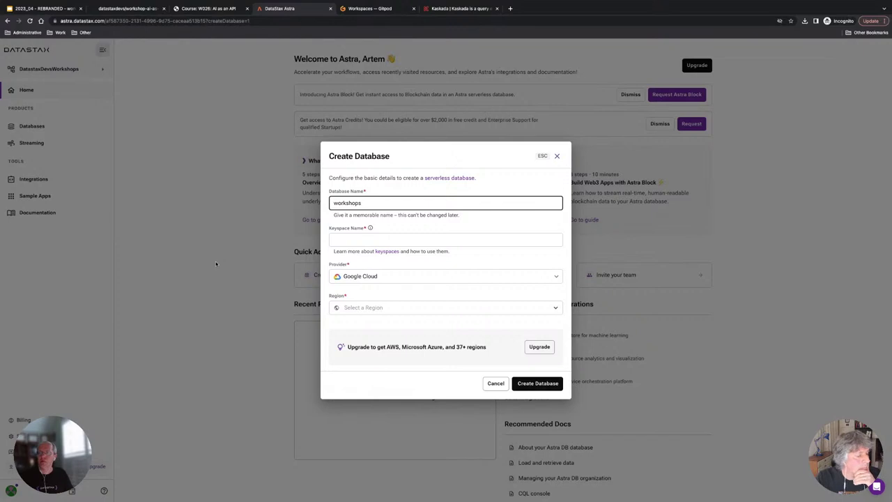
{"action": "left_click", "coordinate": [360, 238]}
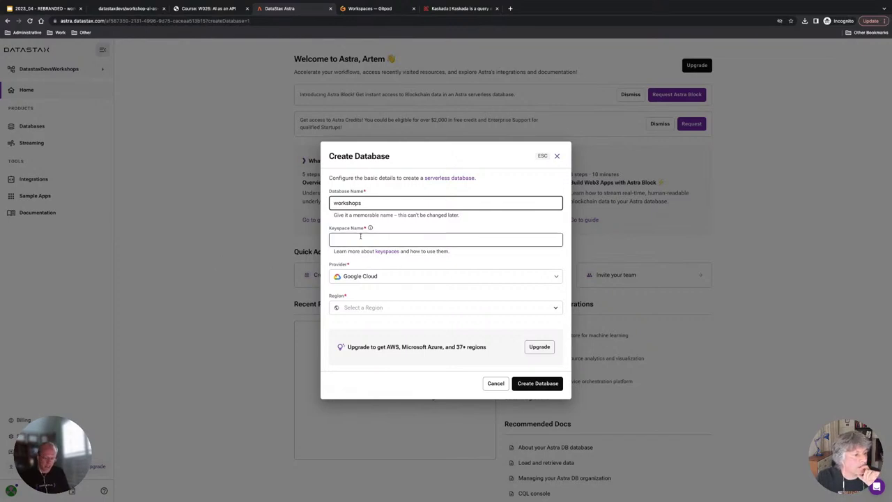
{"action": "type", "text": "s"}
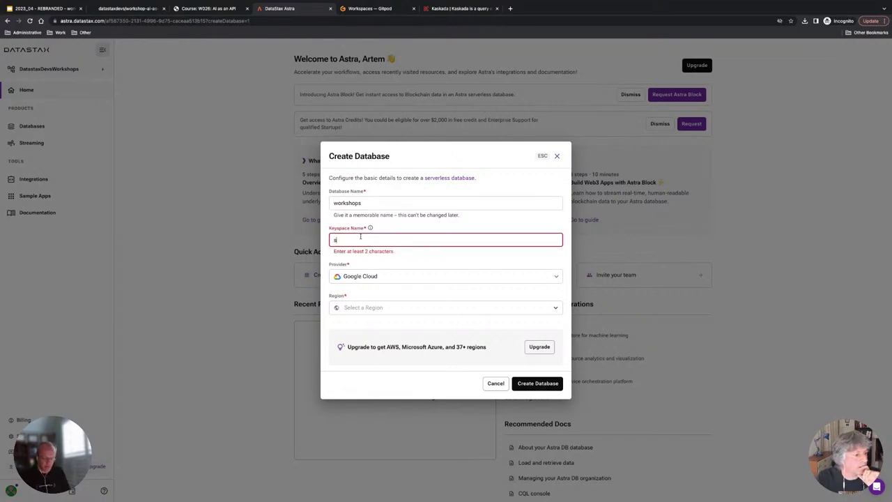
{"action": "type", "text": "pamclassifier"}
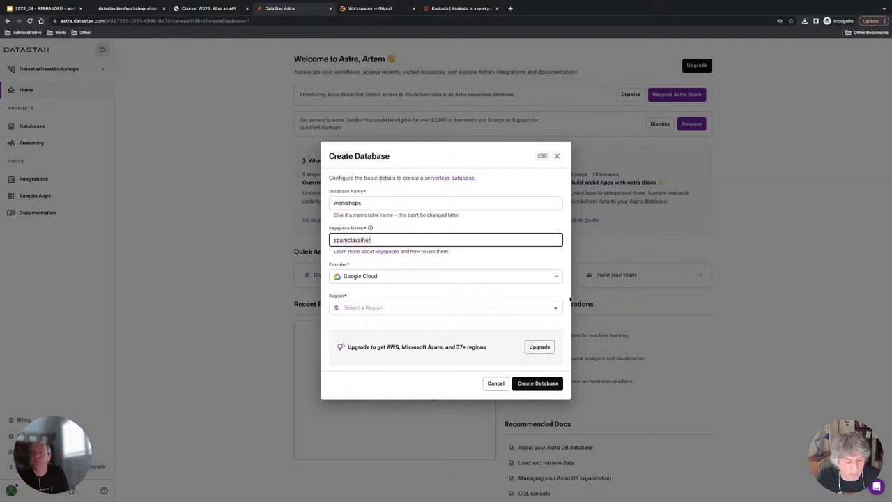
{"action": "left_click", "coordinate": [564, 262]}
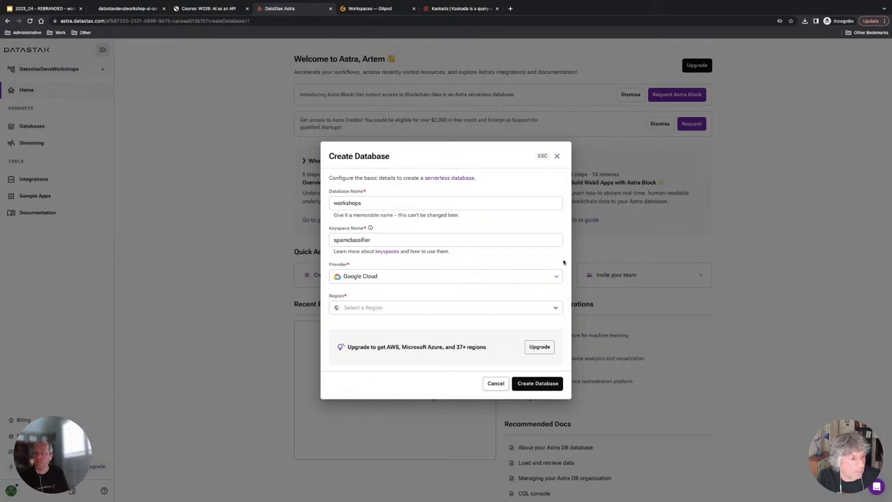
Review the cloud providers and regions, keep Google Cloud, choose the us-east1 region, and create the database
{"action": "key", "text": "ctrl+plus"}
{"action": "key", "text": "ctrl+plus"}
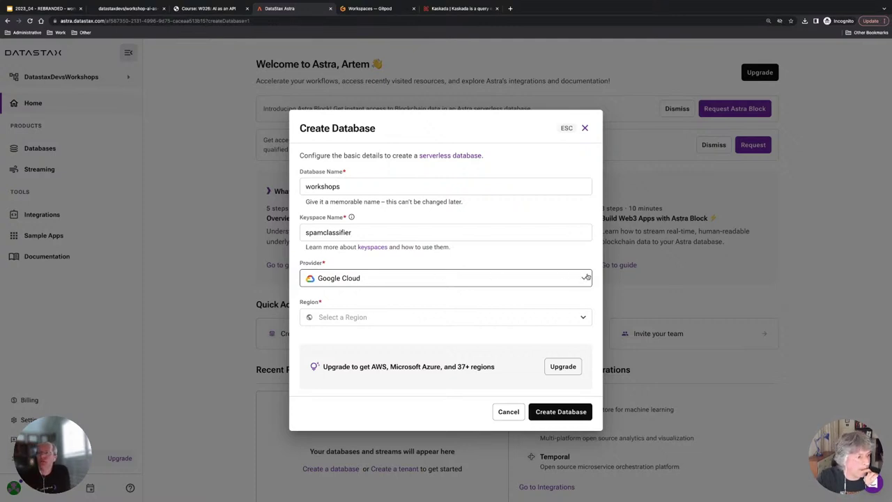
{"action": "left_click", "coordinate": [588, 278]}
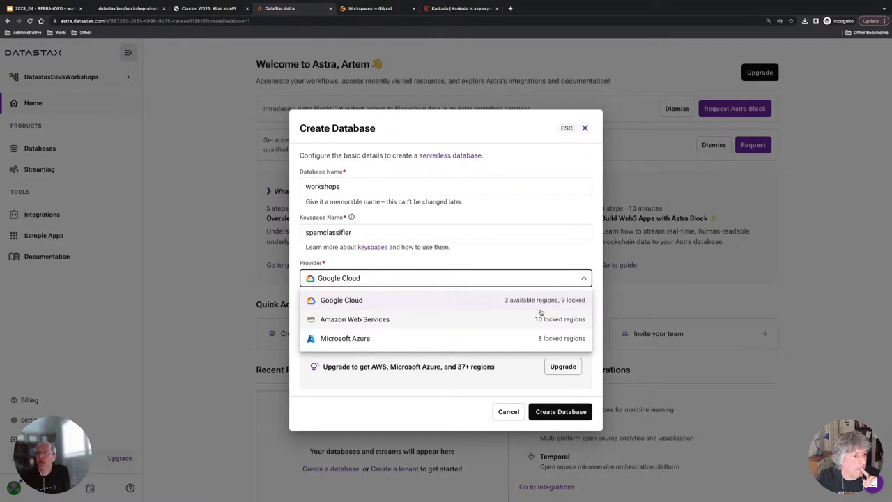
{"action": "left_click", "coordinate": [579, 277]}
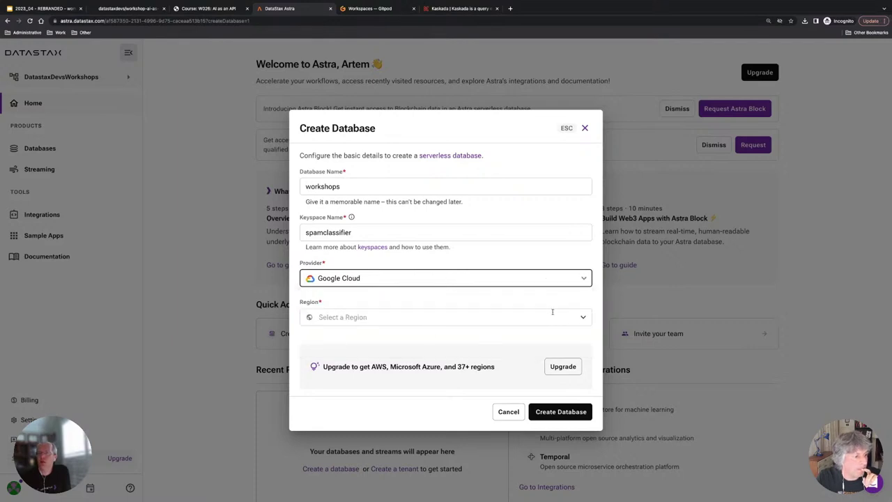
{"action": "left_click", "coordinate": [583, 317]}
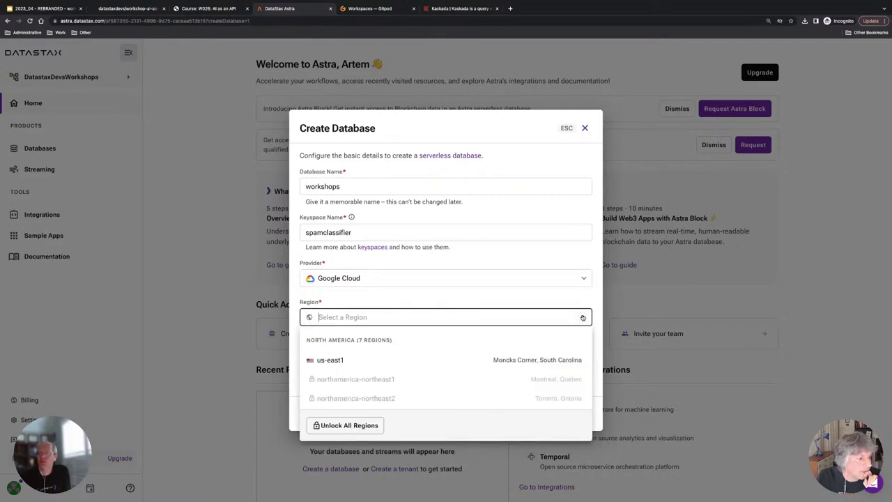
{"action": "scroll", "coordinate": [492, 368], "scroll_direction": "down", "scroll_amount": 5}
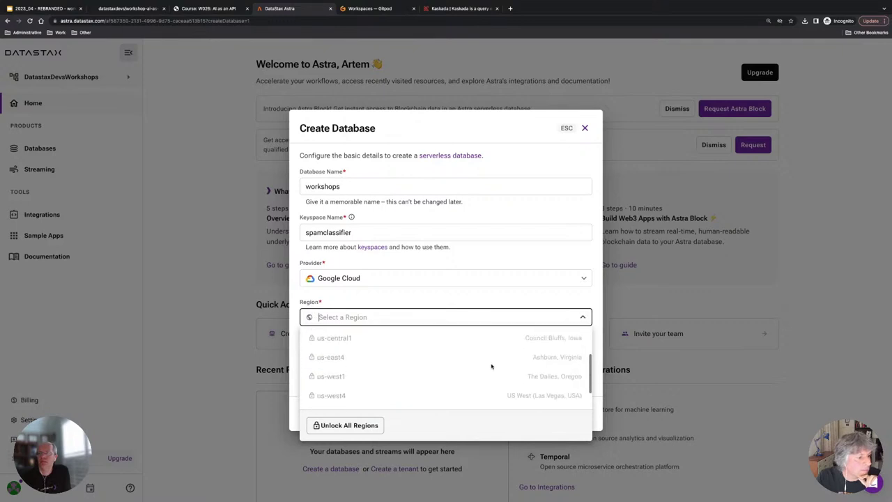
{"action": "scroll", "coordinate": [492, 367], "scroll_direction": "down", "scroll_amount": 3}
{"action": "scroll", "coordinate": [492, 367], "scroll_direction": "up", "scroll_amount": 10}
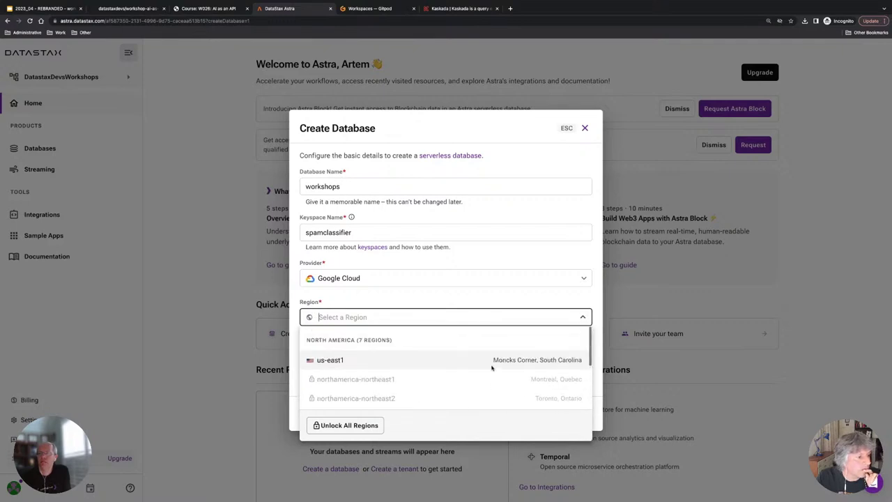
{"action": "scroll", "coordinate": [380, 369], "scroll_direction": "down", "scroll_amount": 1}
{"action": "scroll", "coordinate": [381, 362], "scroll_direction": "up", "scroll_amount": 1}
{"action": "scroll", "coordinate": [374, 373], "scroll_direction": "down", "scroll_amount": 2}
{"action": "scroll", "coordinate": [374, 373], "scroll_direction": "down", "scroll_amount": 3}
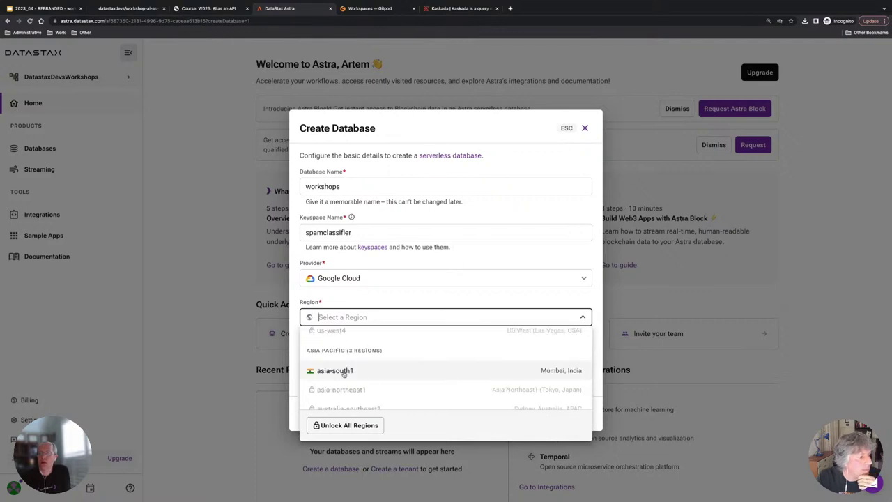
{"action": "scroll", "coordinate": [424, 370], "scroll_direction": "down", "scroll_amount": 2}
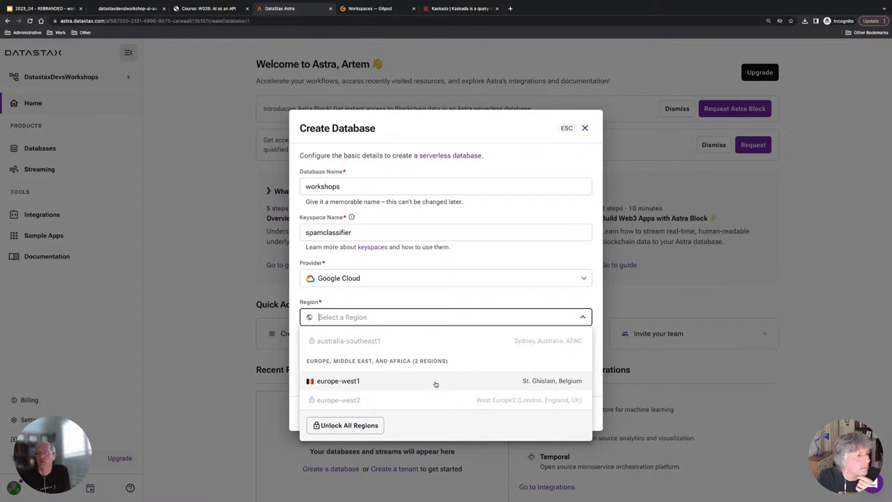
{"action": "scroll", "coordinate": [427, 384], "scroll_direction": "up", "scroll_amount": 5}
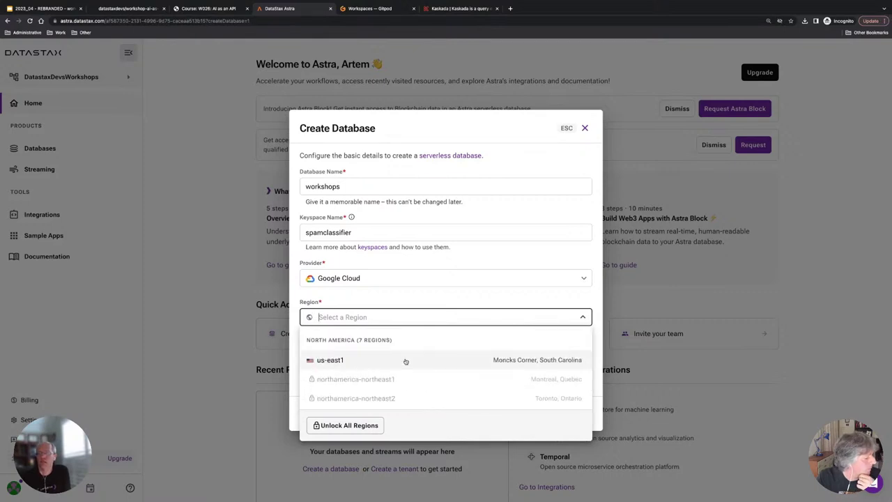
{"action": "left_click", "coordinate": [370, 361]}
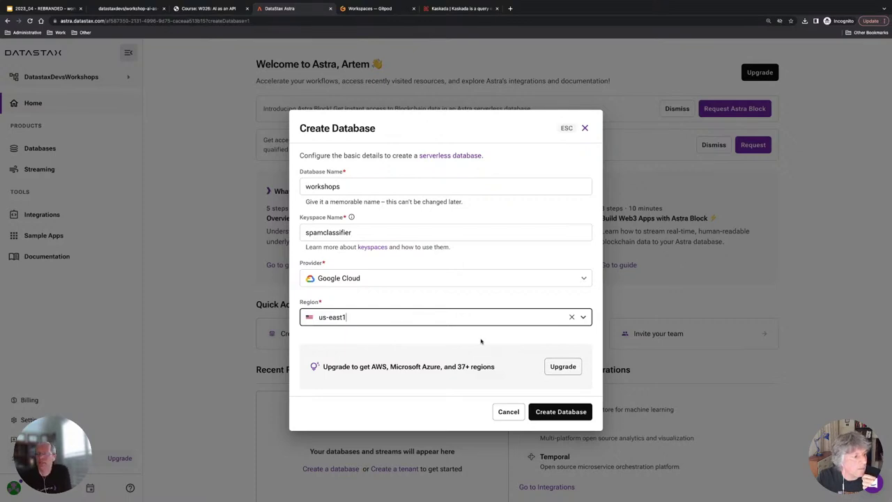
{"action": "left_click", "coordinate": [565, 412]}
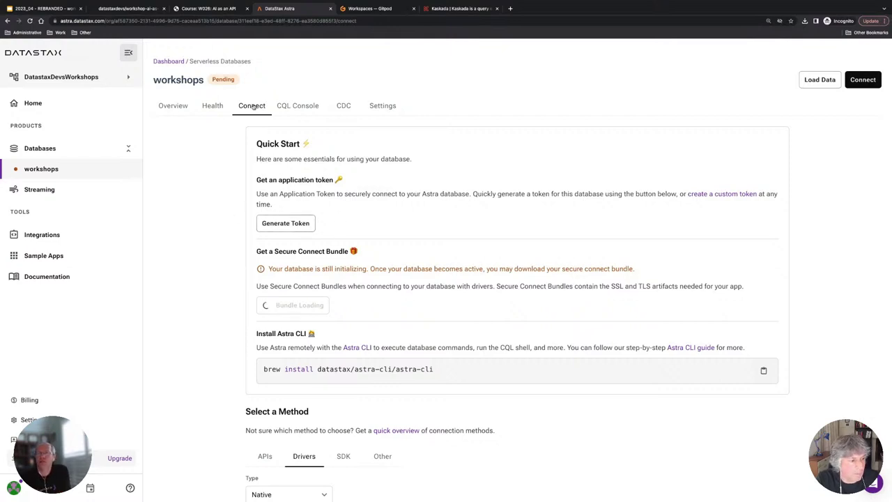
Generate the quick-start application token for the workshops database, close its details, and open custom token creation
{"action": "left_click", "coordinate": [291, 222]}
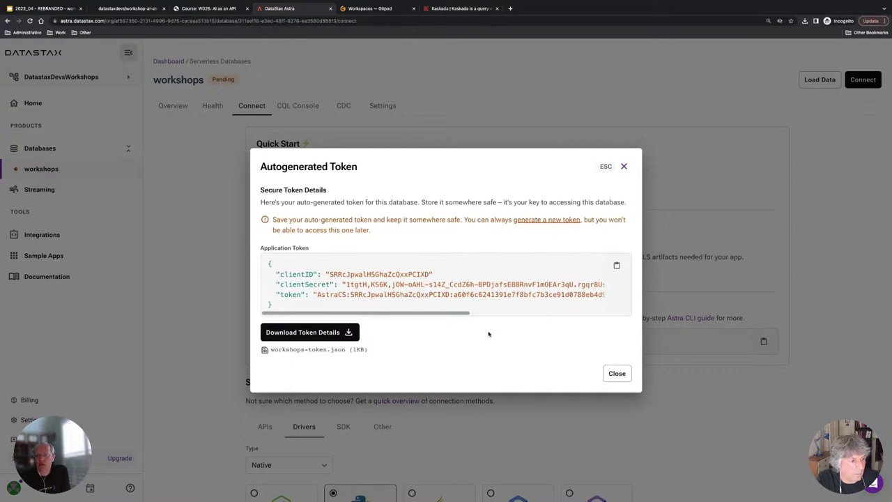
{"action": "left_click", "coordinate": [616, 374]}
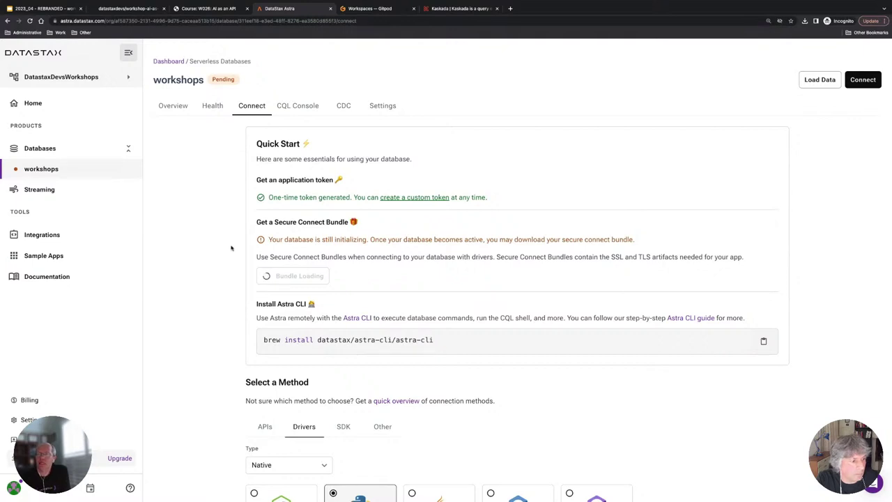
{"action": "left_click", "coordinate": [422, 197]}
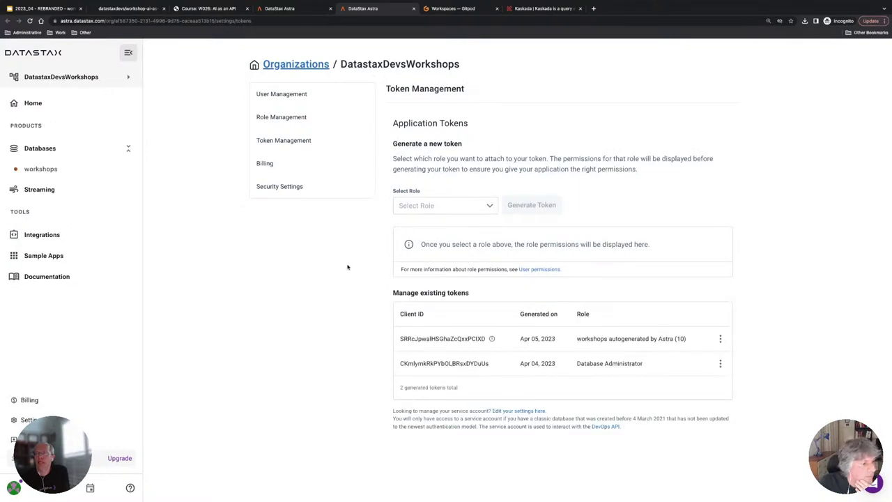
Generate a new application token with the Database Administrator role
{"action": "left_click", "coordinate": [489, 206]}
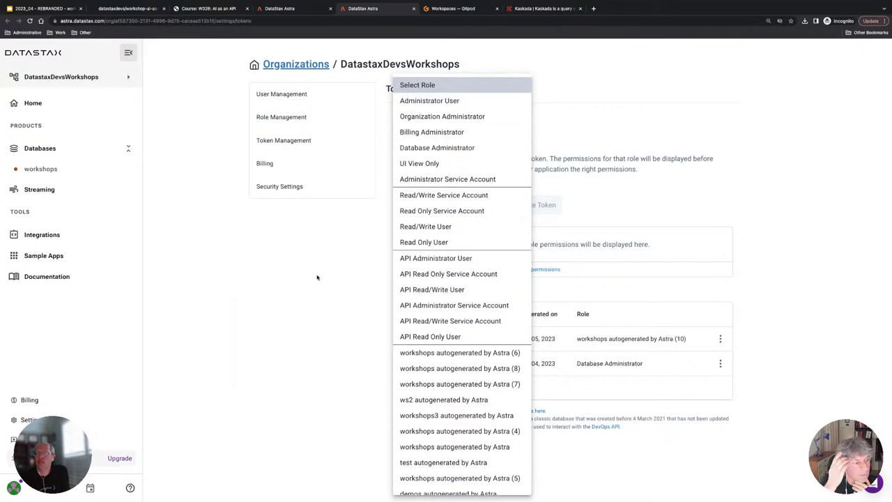
{"action": "left_click", "coordinate": [439, 148]}
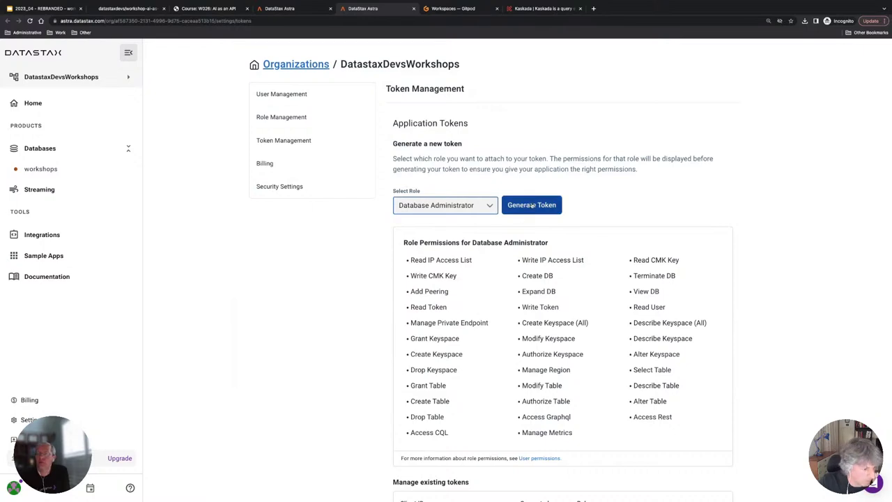
{"action": "left_click", "coordinate": [532, 205]}
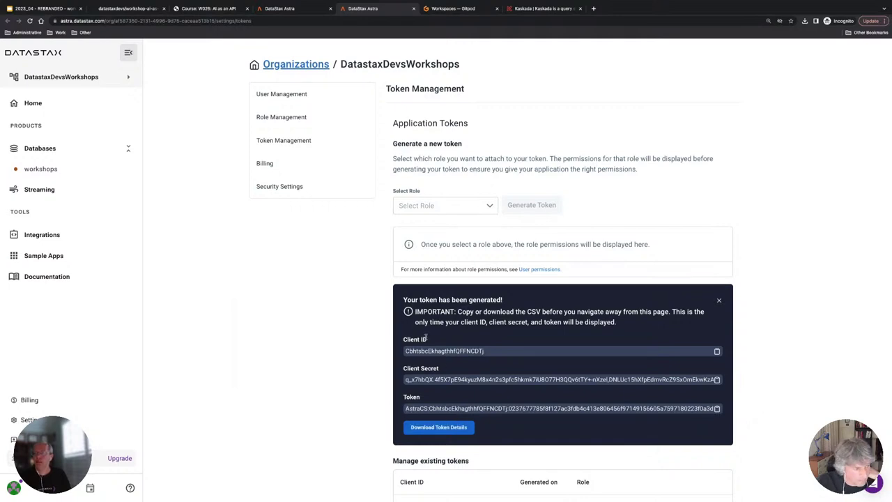
Copy the newly generated token's value and reopen the list of token roles
{"action": "triple_click", "coordinate": [449, 380]}
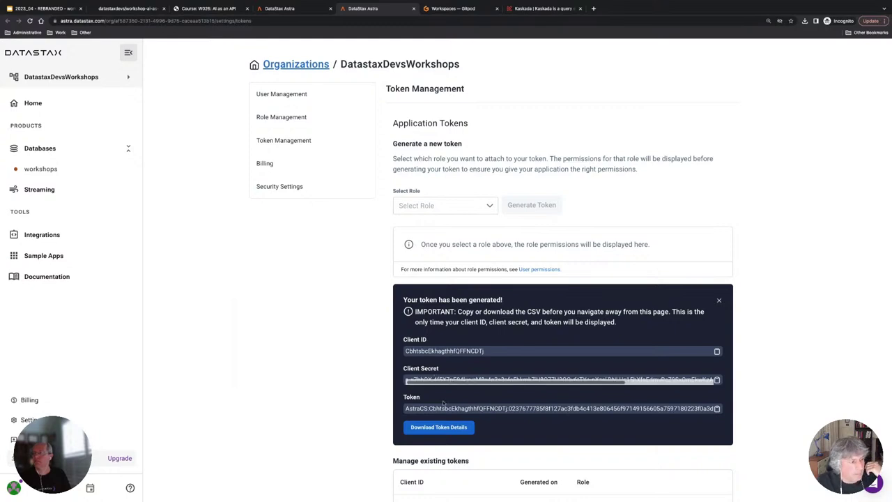
{"action": "left_click", "coordinate": [410, 407]}
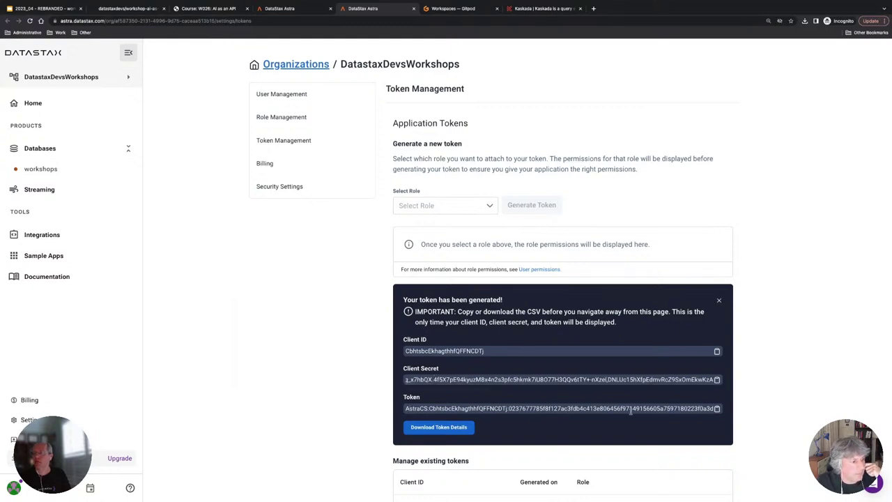
{"action": "left_click", "coordinate": [717, 408]}
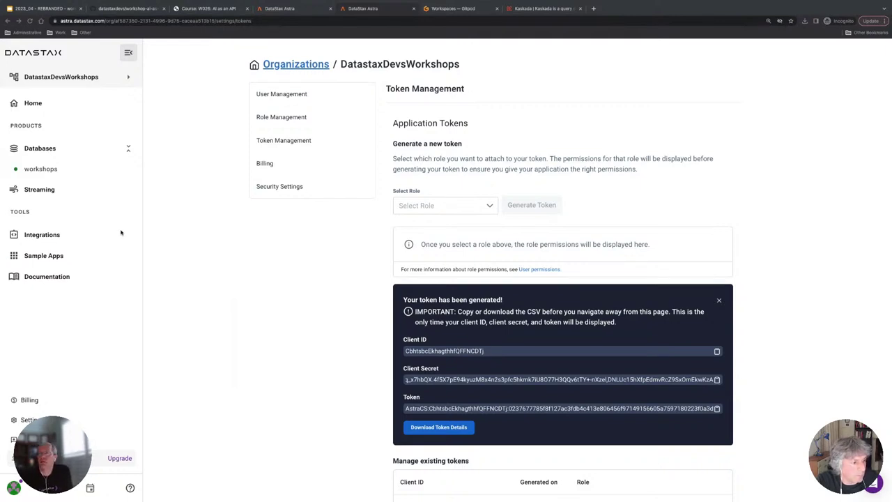
{"action": "left_click", "coordinate": [472, 205]}
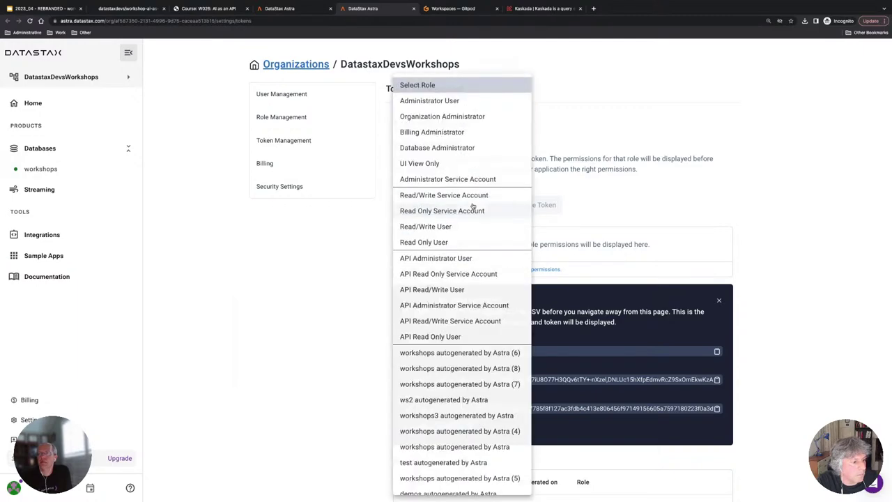
Select the Database Administrator role and review its permissions and the generated token's details
{"action": "left_click", "coordinate": [437, 148]}
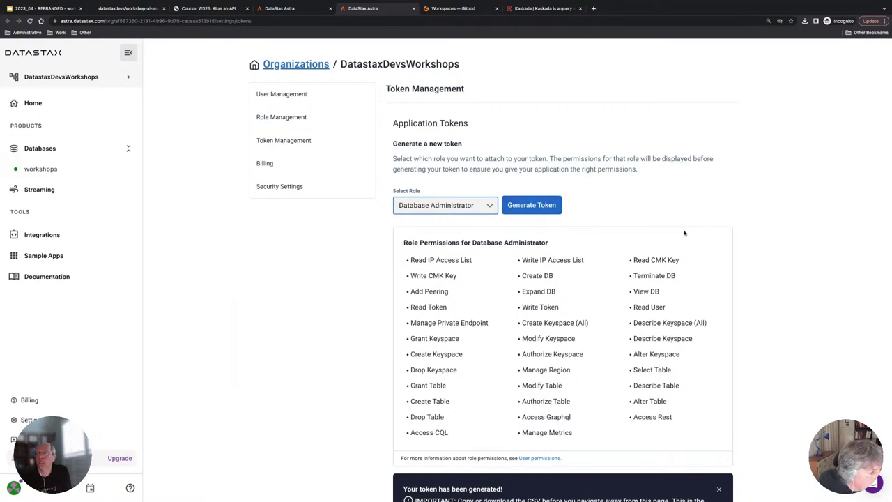
{"action": "scroll", "coordinate": [684, 233], "scroll_direction": "down", "scroll_amount": 4}
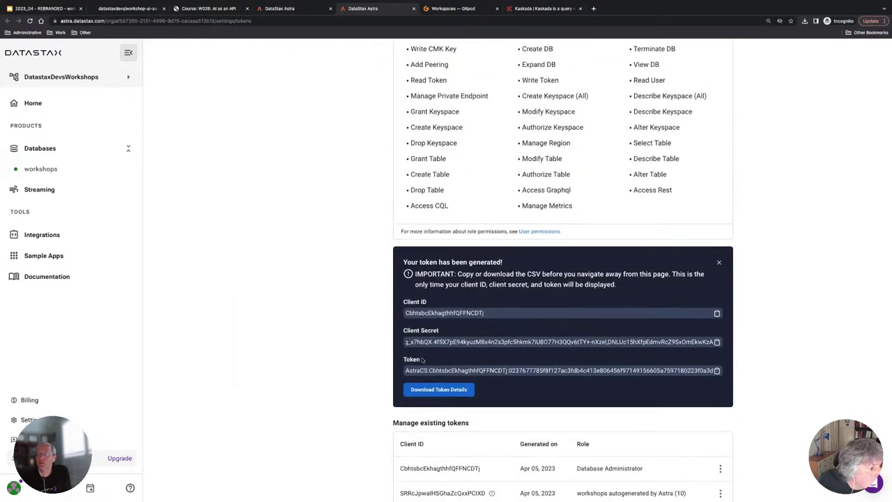
{"action": "double_click", "coordinate": [414, 359]}
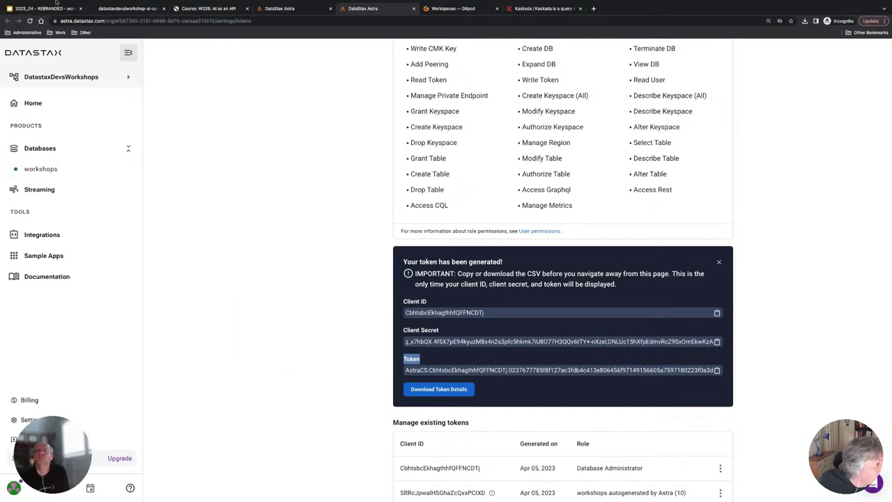
{"action": "mouse_move", "coordinate": [55, 2]}
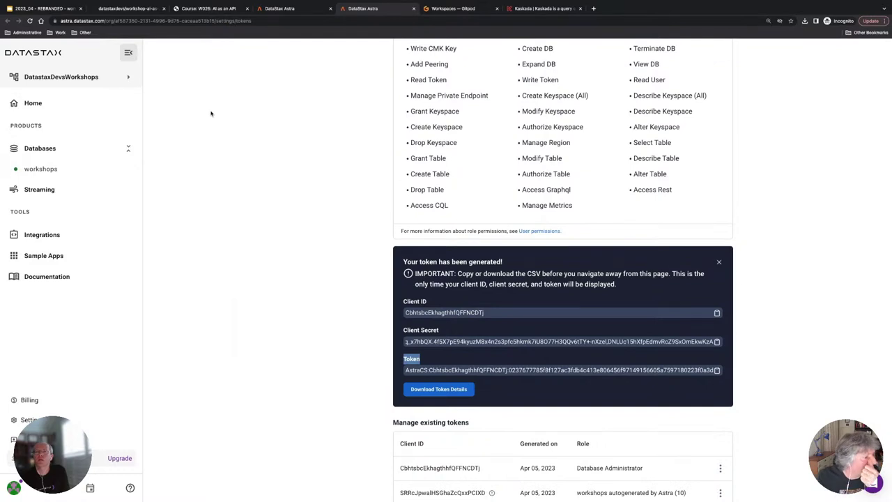
{"action": "scroll", "coordinate": [266, 149], "scroll_direction": "up", "scroll_amount": 3}
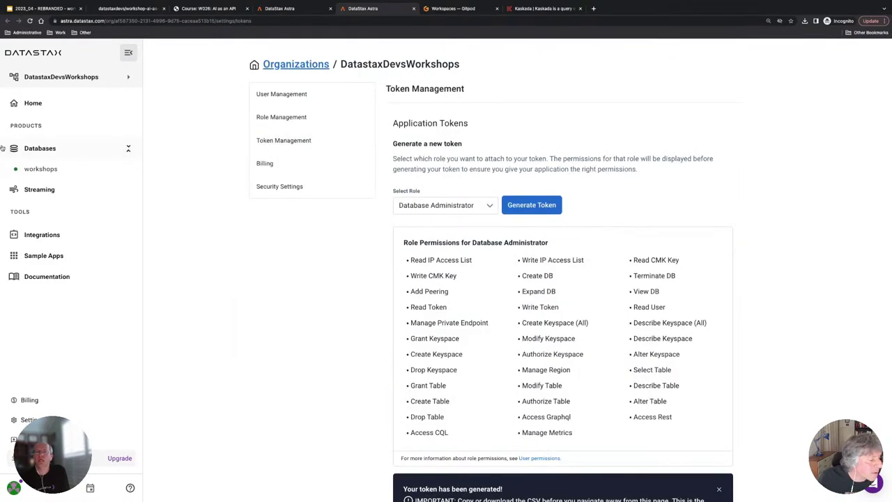
Review the actions available for the workshops database in the database list, and open the database's overview
{"action": "left_click", "coordinate": [51, 149]}
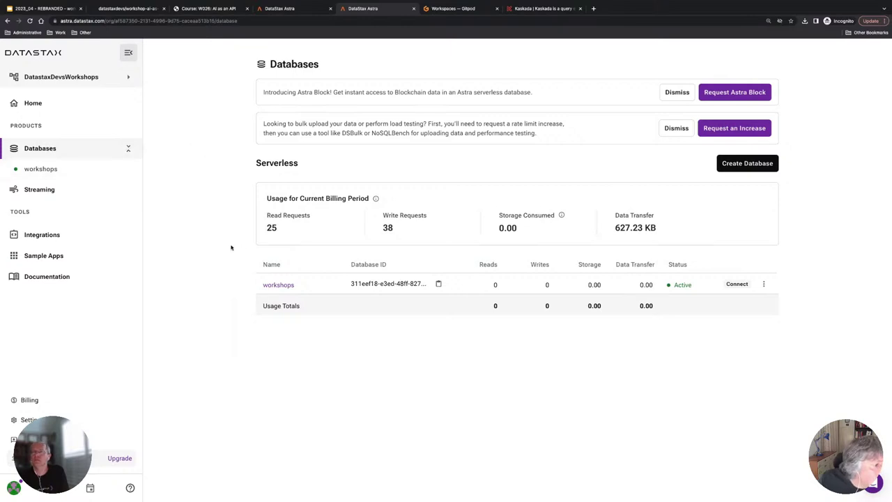
{"action": "left_click", "coordinate": [765, 284]}
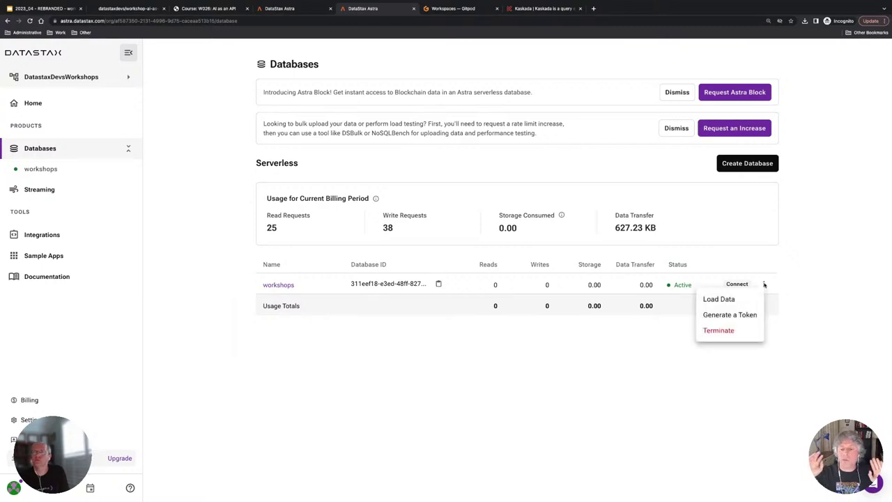
{"action": "left_click", "coordinate": [193, 258]}
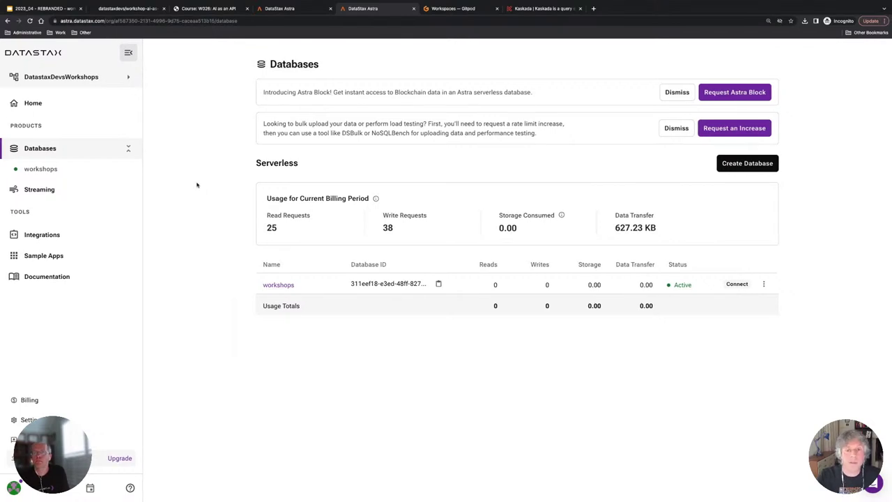
{"action": "left_click", "coordinate": [62, 168]}
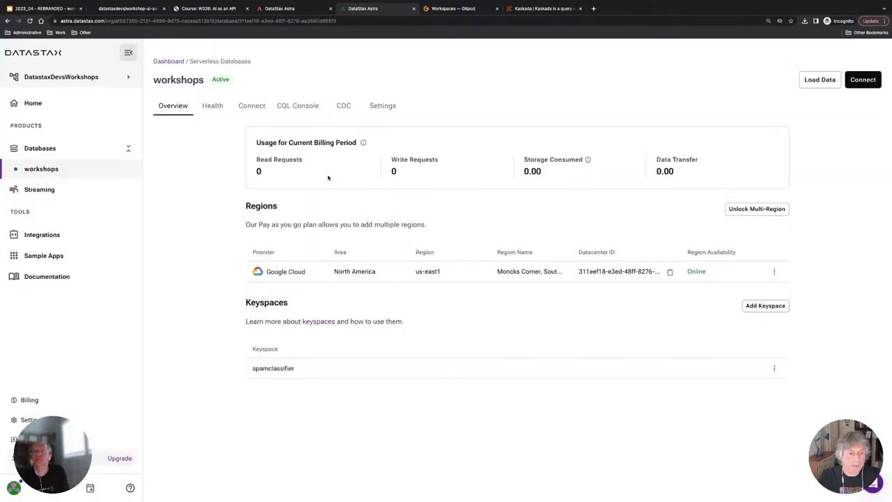
Recheck the workshops database's available actions in the database list, and open the database's connection details
{"action": "left_click", "coordinate": [59, 148]}
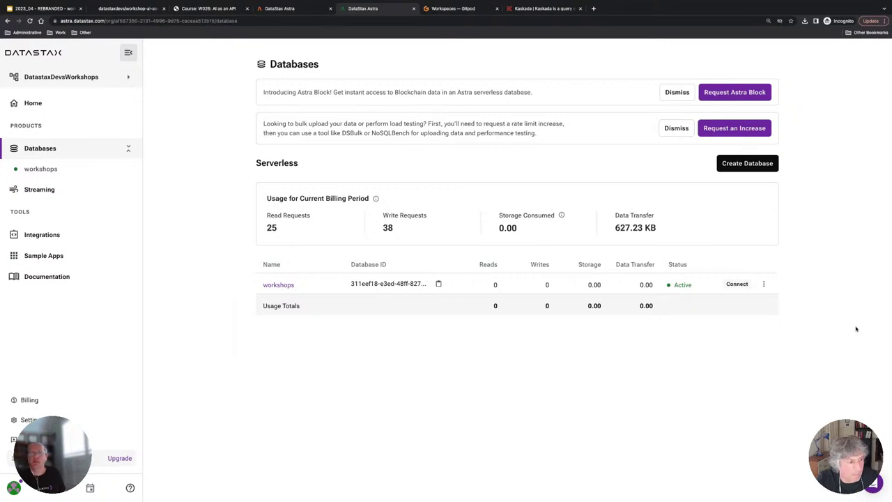
{"action": "scroll", "coordinate": [50, 135], "scroll_direction": "up", "scroll_amount": 5}
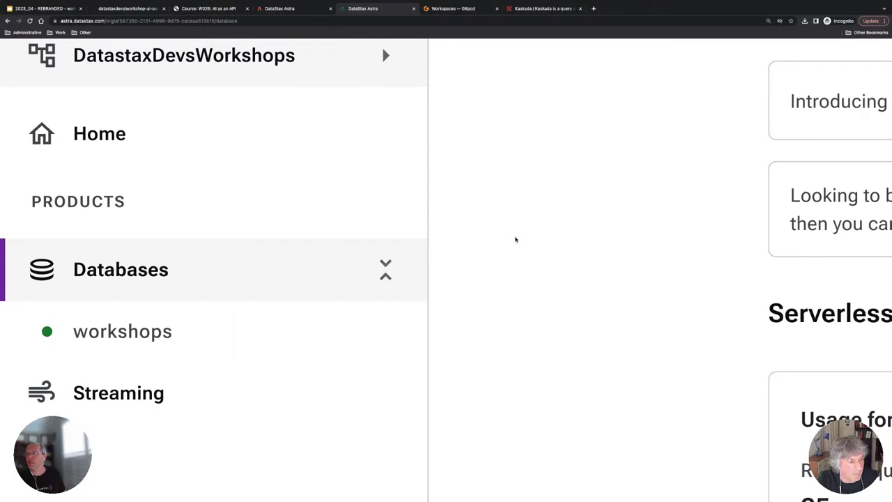
{"action": "scroll", "coordinate": [516, 239], "scroll_direction": "down", "scroll_amount": 5}
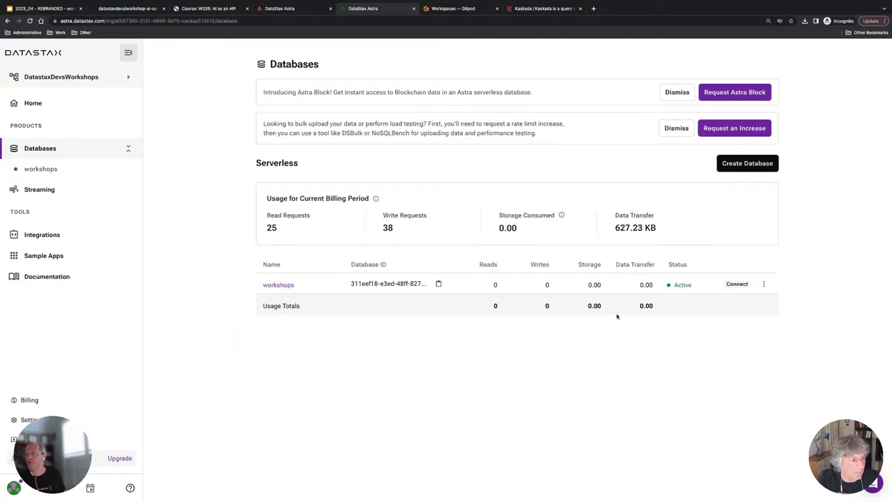
{"action": "left_click", "coordinate": [764, 284]}
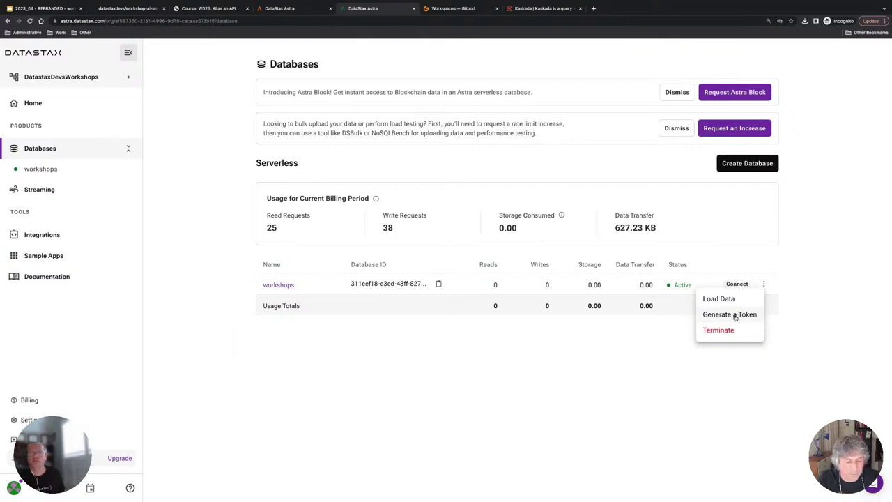
{"action": "left_click", "coordinate": [189, 191]}
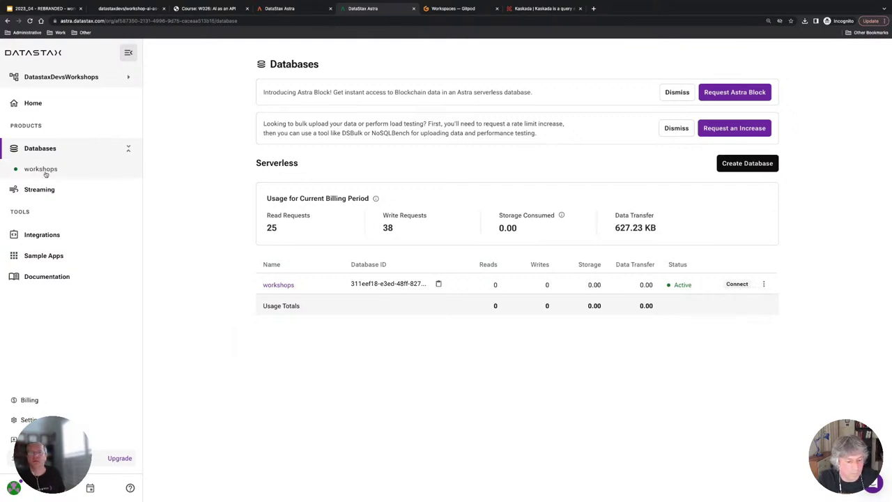
{"action": "left_click", "coordinate": [50, 171]}
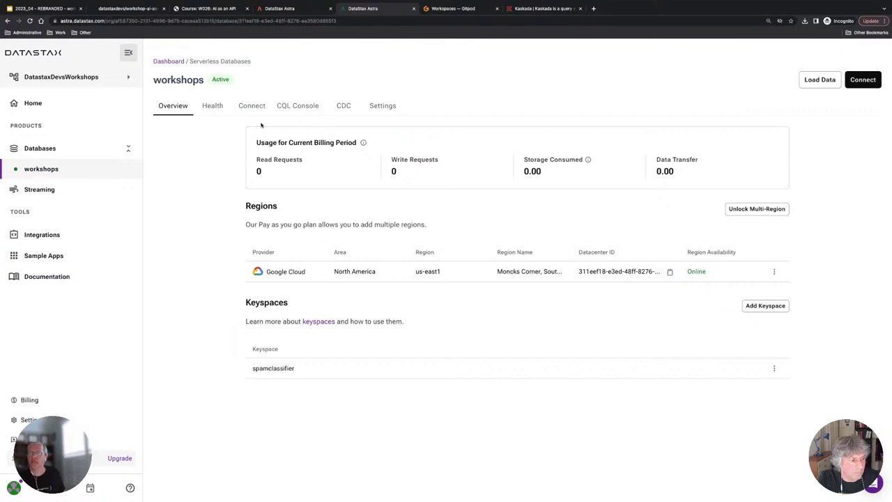
{"action": "left_click", "coordinate": [250, 105]}
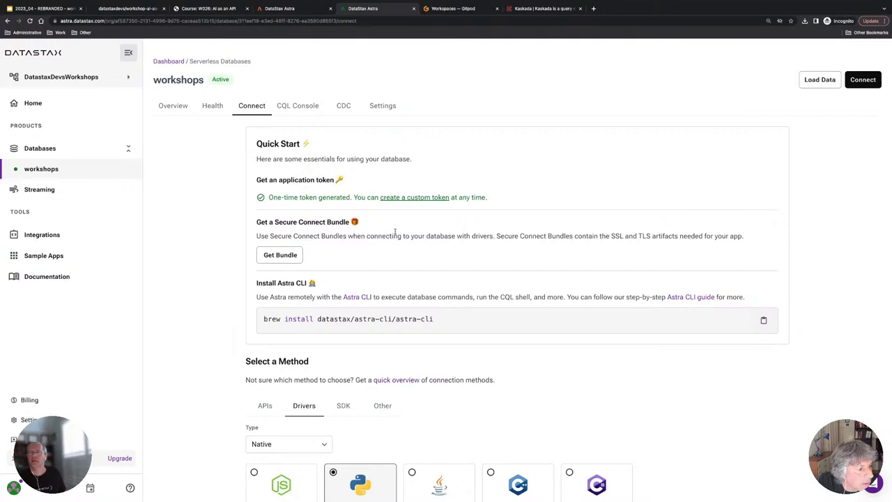
Open token generation through the workshops database's actions in the database list
{"action": "left_click", "coordinate": [42, 148]}
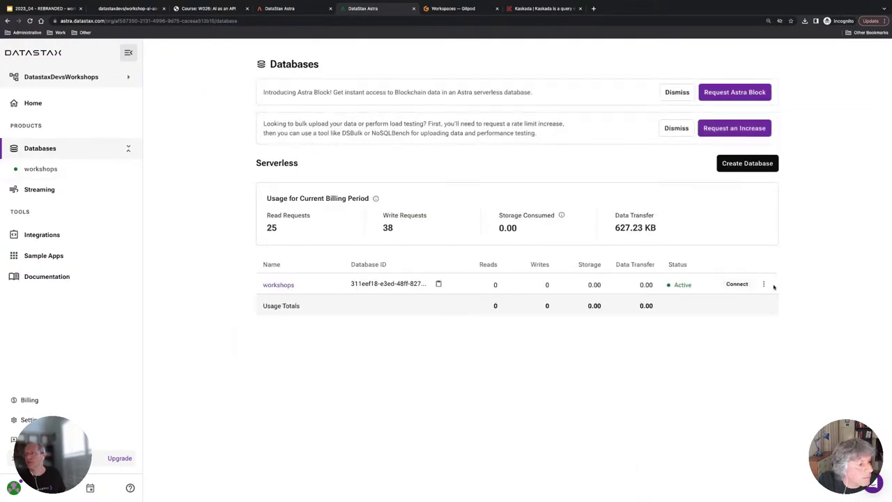
{"action": "left_click", "coordinate": [764, 283]}
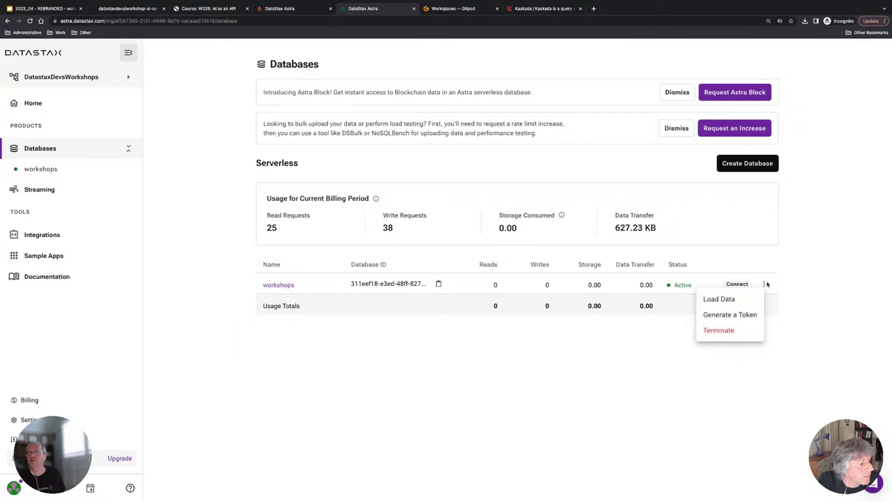
{"action": "left_click", "coordinate": [714, 315]}
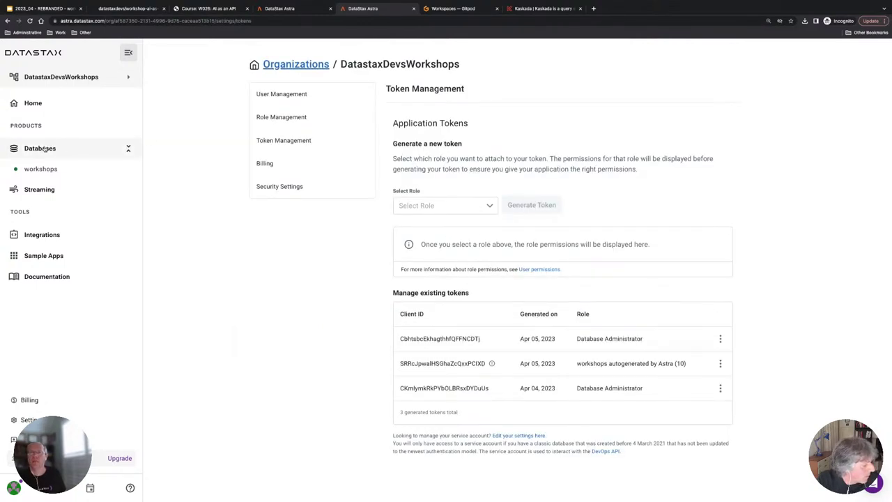
Open custom token creation from the workshops database's connection details
{"action": "left_click", "coordinate": [48, 168]}
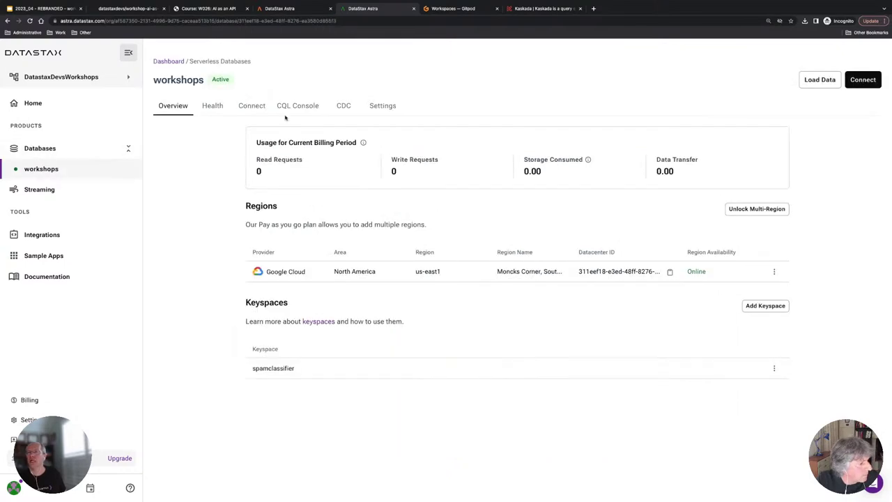
{"action": "left_click", "coordinate": [253, 106]}
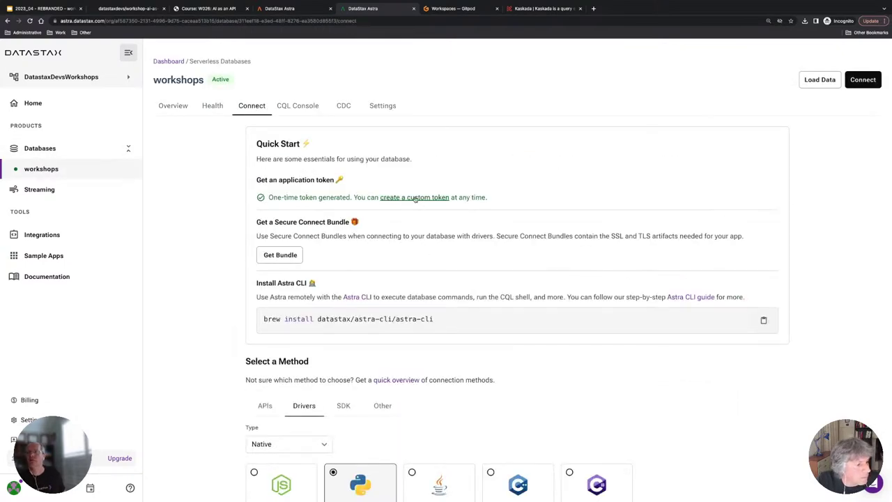
{"action": "left_click", "coordinate": [414, 198]}
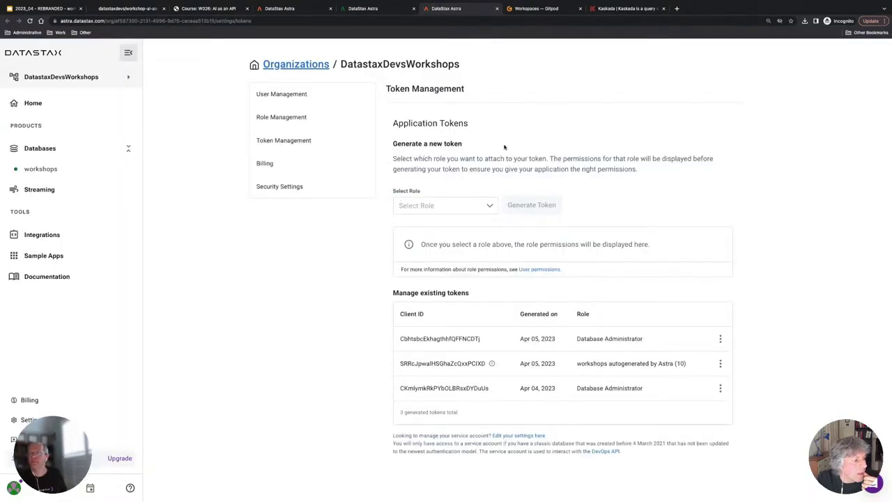
Choose the Database Administrator role for a new application token and review the permissions it grants
{"action": "left_click", "coordinate": [479, 206]}
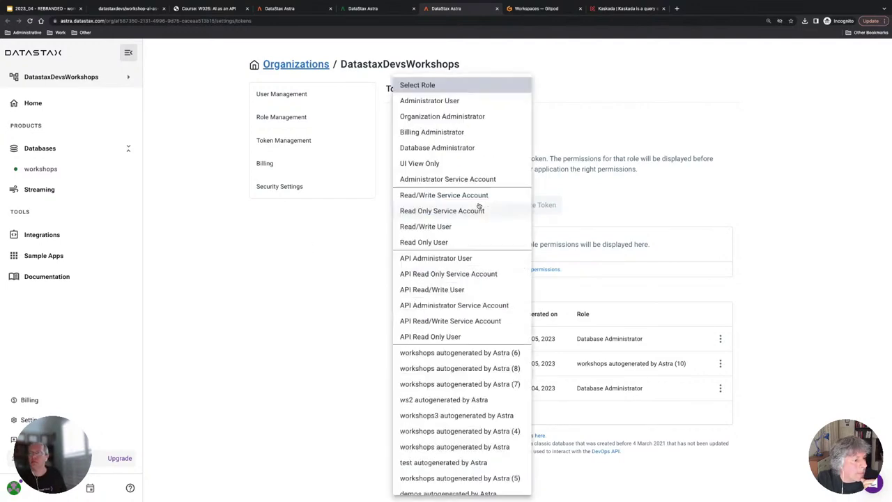
{"action": "left_click", "coordinate": [433, 149]}
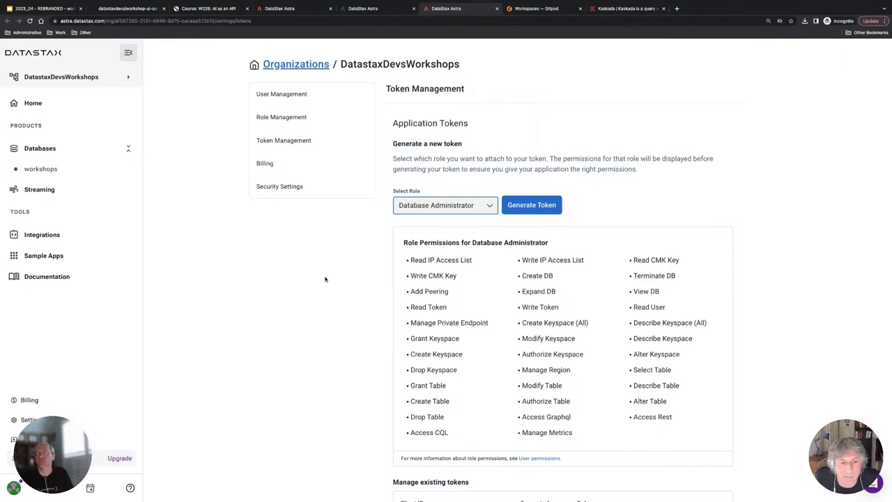
{"action": "scroll", "coordinate": [324, 279], "scroll_direction": "down", "scroll_amount": 1}
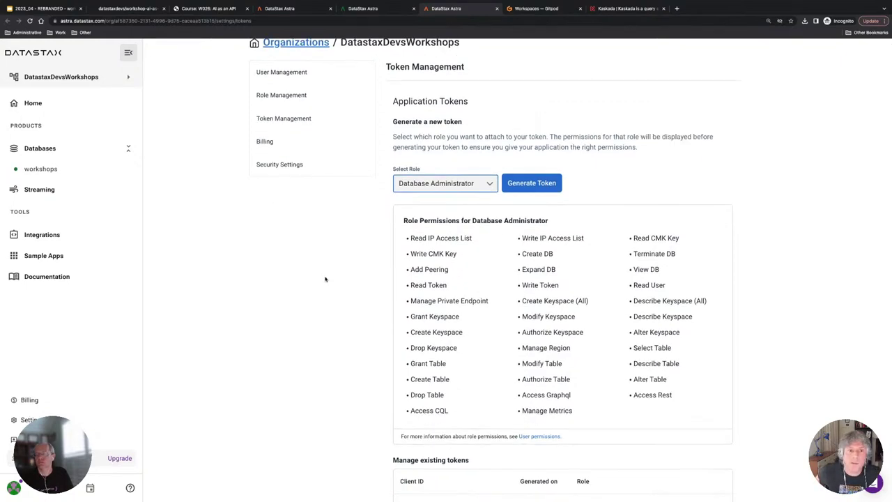
{"action": "scroll", "coordinate": [324, 278], "scroll_direction": "down", "scroll_amount": 1}
{"action": "scroll", "coordinate": [325, 279], "scroll_direction": "up", "scroll_amount": 2}
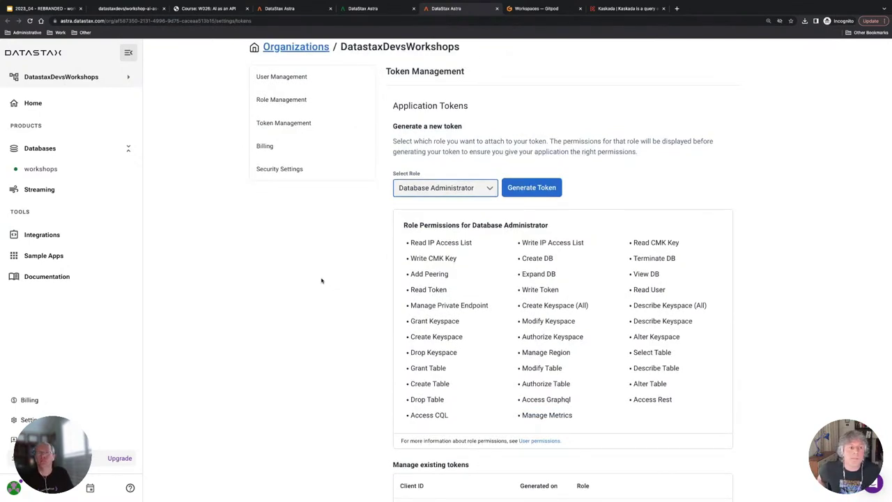
Open the workshops database's overview, inspect the form for adding a keyspace, and close it without adding one
{"action": "left_click", "coordinate": [69, 169]}
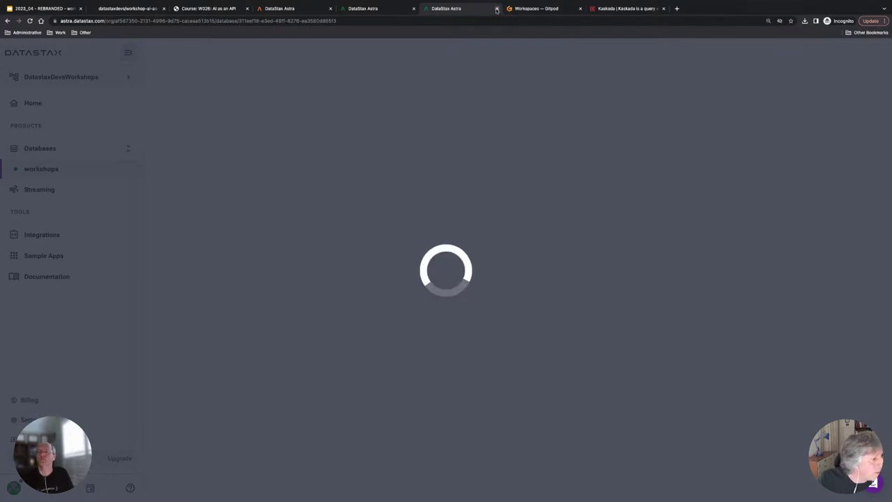
{"action": "left_click", "coordinate": [288, 9]}
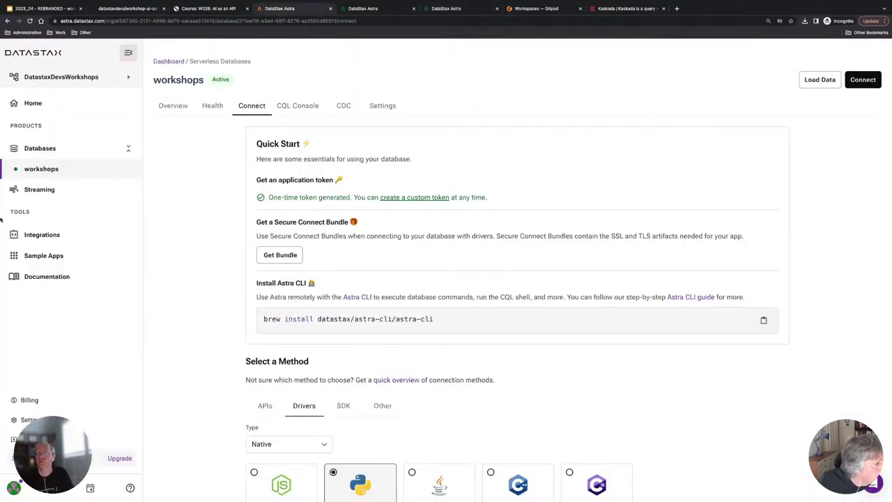
{"action": "left_click", "coordinate": [50, 170]}
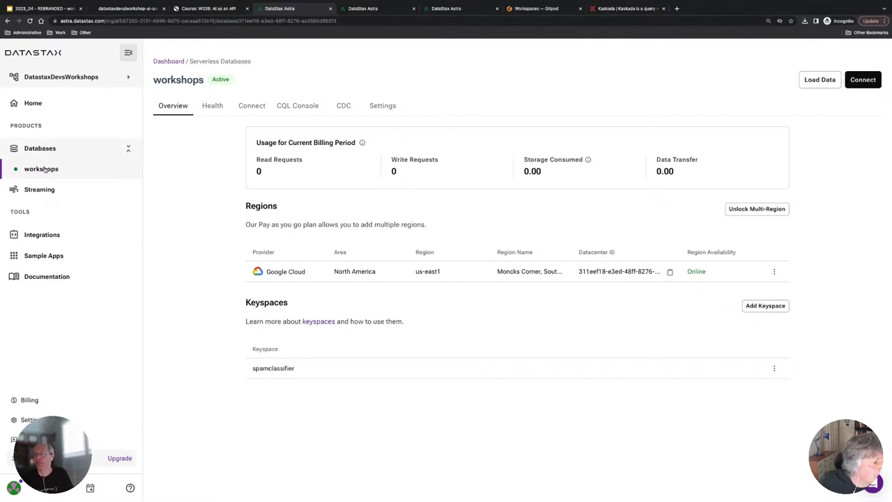
{"action": "left_click", "coordinate": [764, 307]}
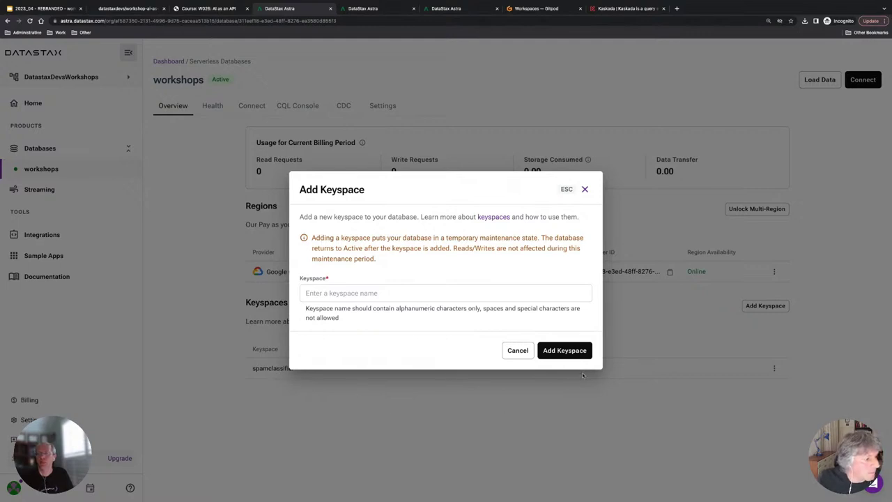
{"action": "left_click", "coordinate": [305, 290]}
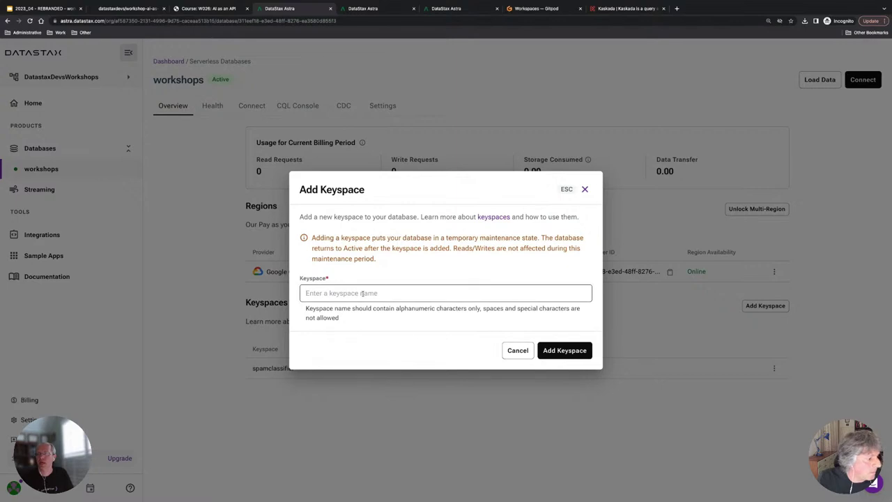
{"action": "left_click", "coordinate": [517, 353]}
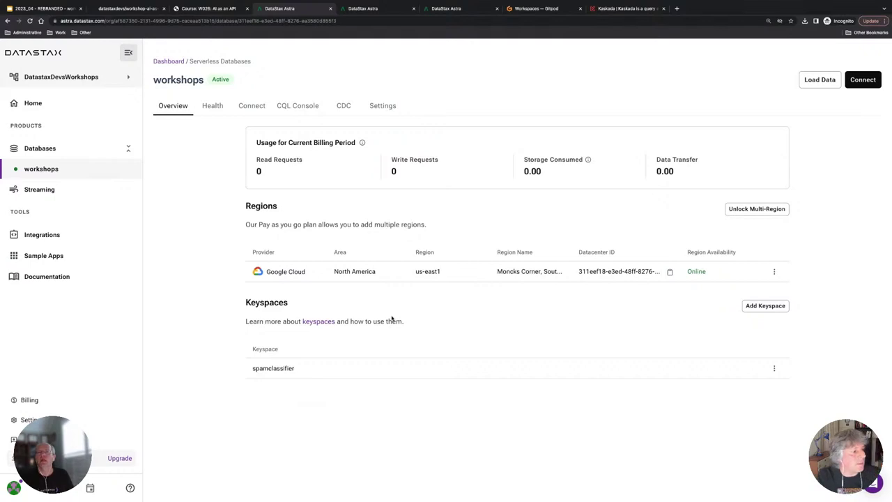
Switch to the workshop deck in Google Slides and start the slideshow from the Agenda slide
{"action": "left_click", "coordinate": [31, 10]}
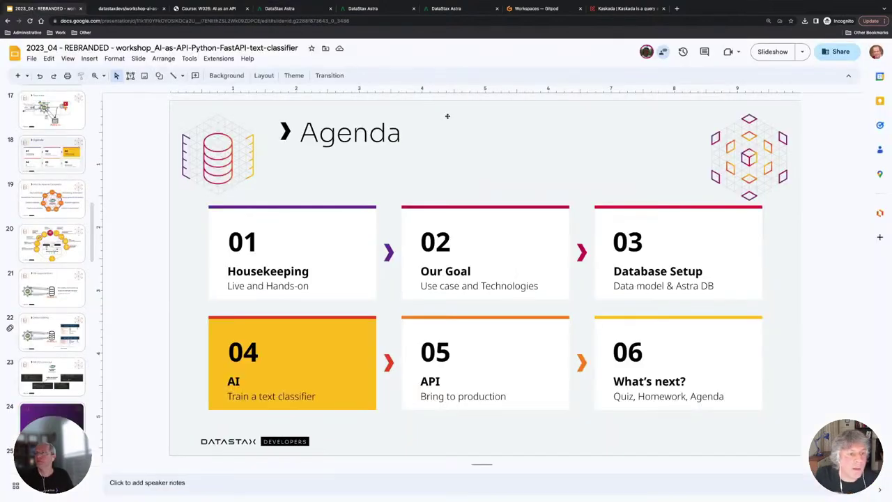
{"action": "left_click", "coordinate": [774, 52]}
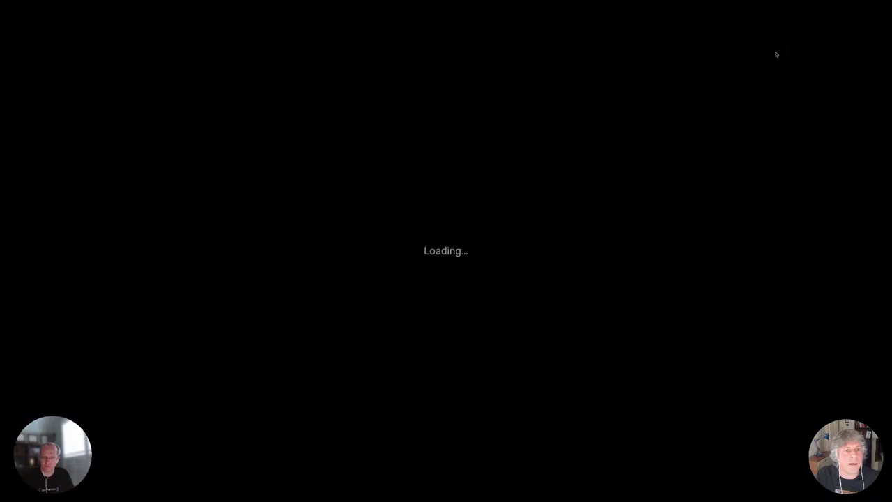